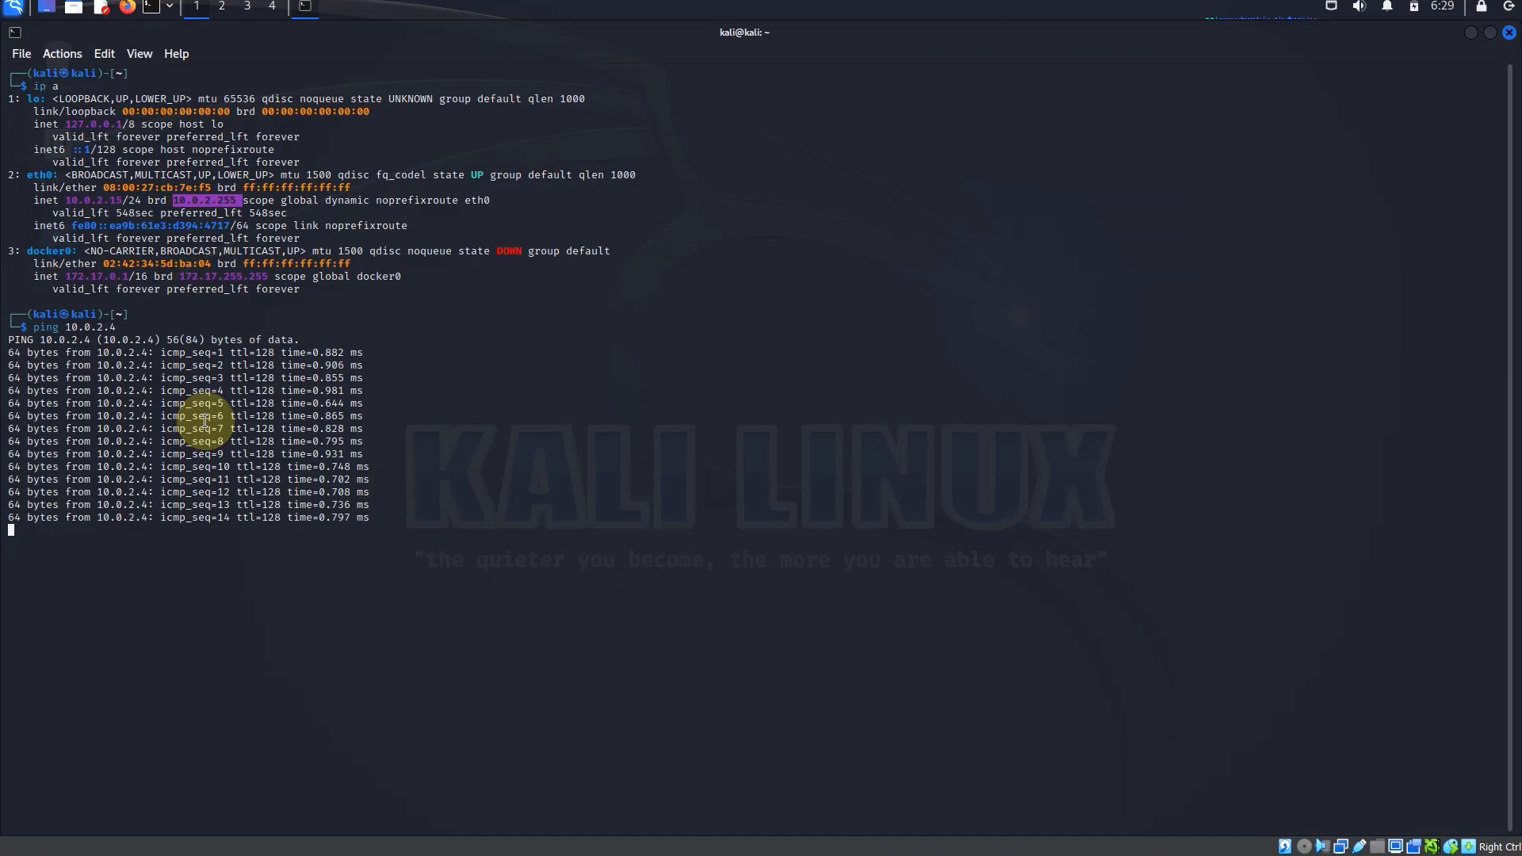
pyautogui.hotkey('ctrl', 'x')
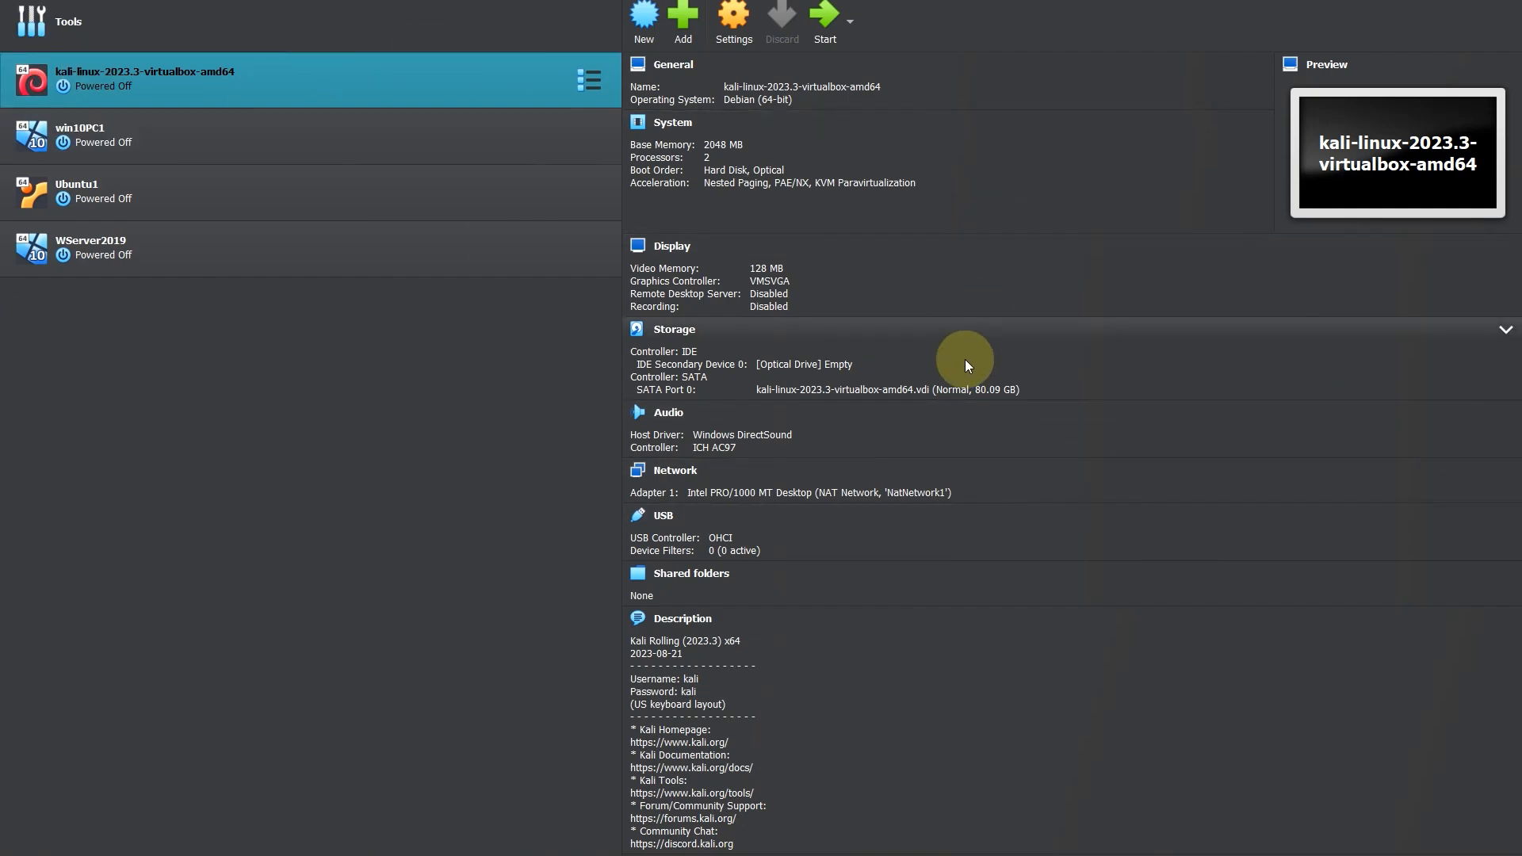
# Step: Remove the existing NAT network NatNetwork1 from the VirtualBox network tools
pyautogui.click(56, 22)
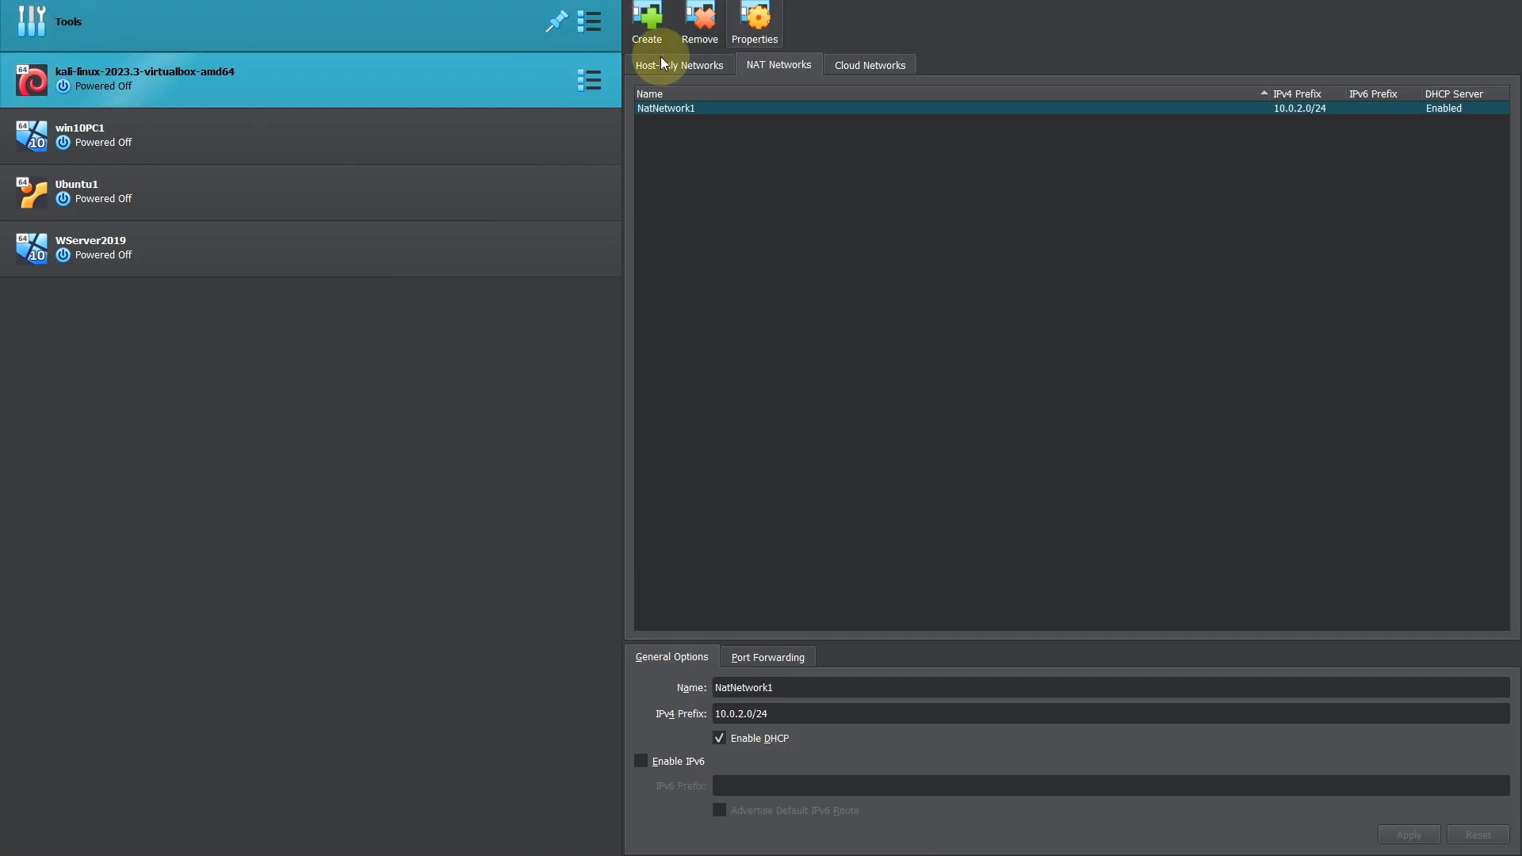
pyautogui.click(689, 69)
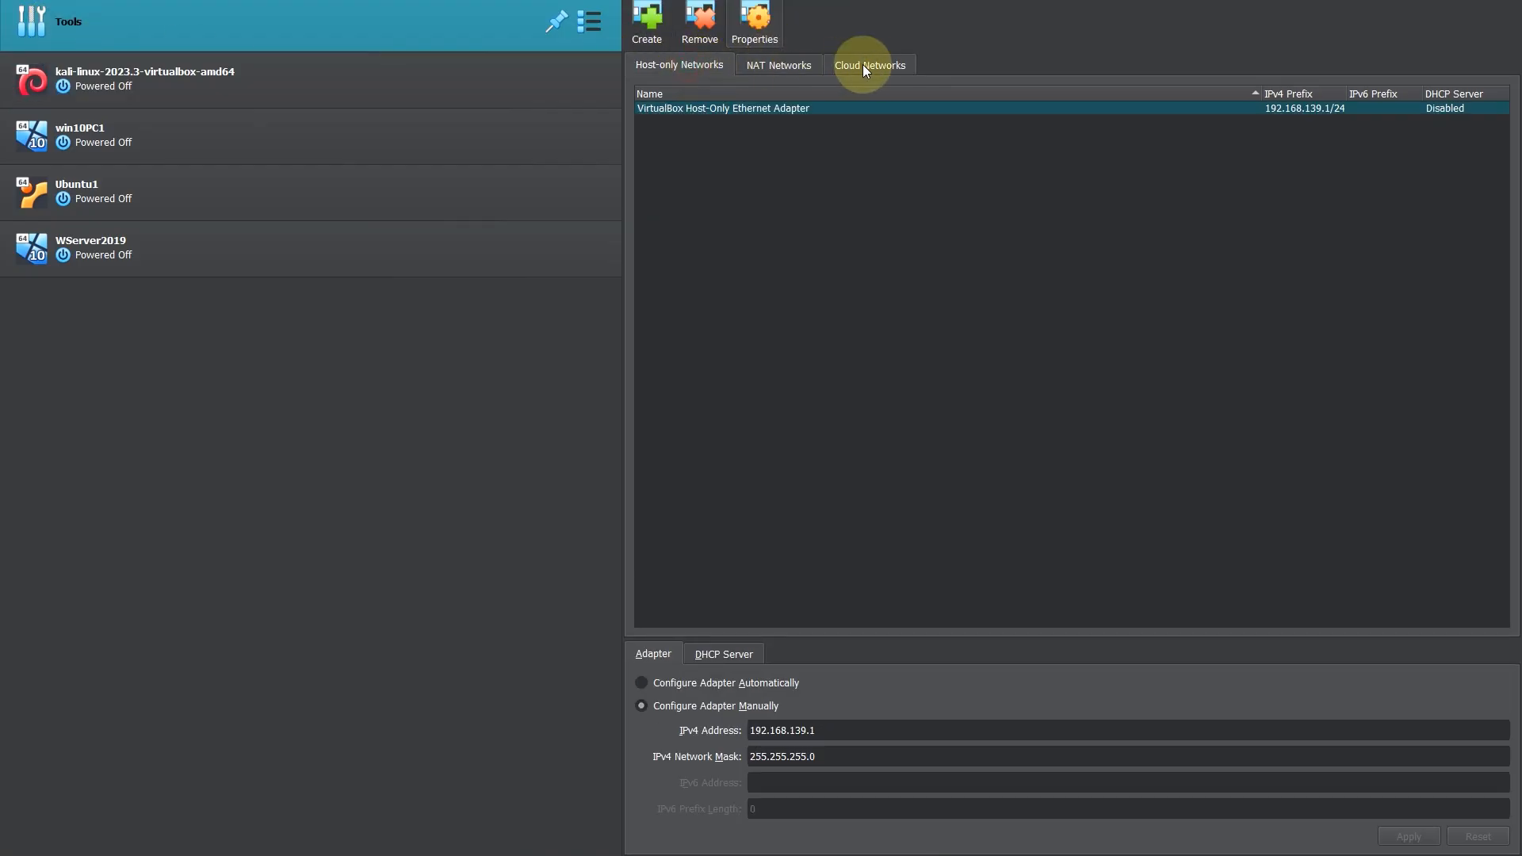
pyautogui.click(863, 65)
pyautogui.click(748, 65)
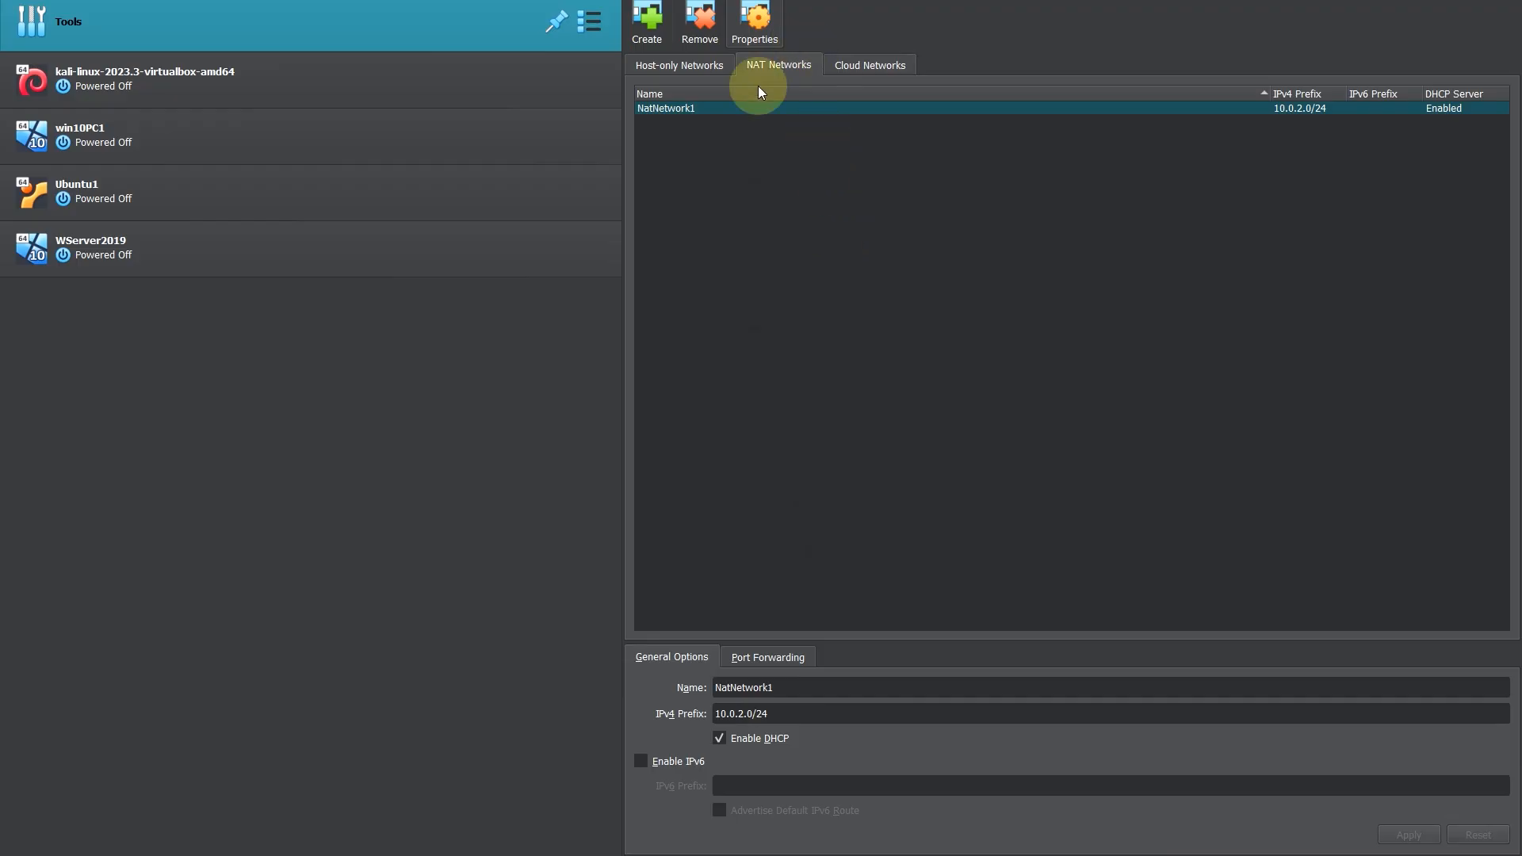
pyautogui.click(699, 22)
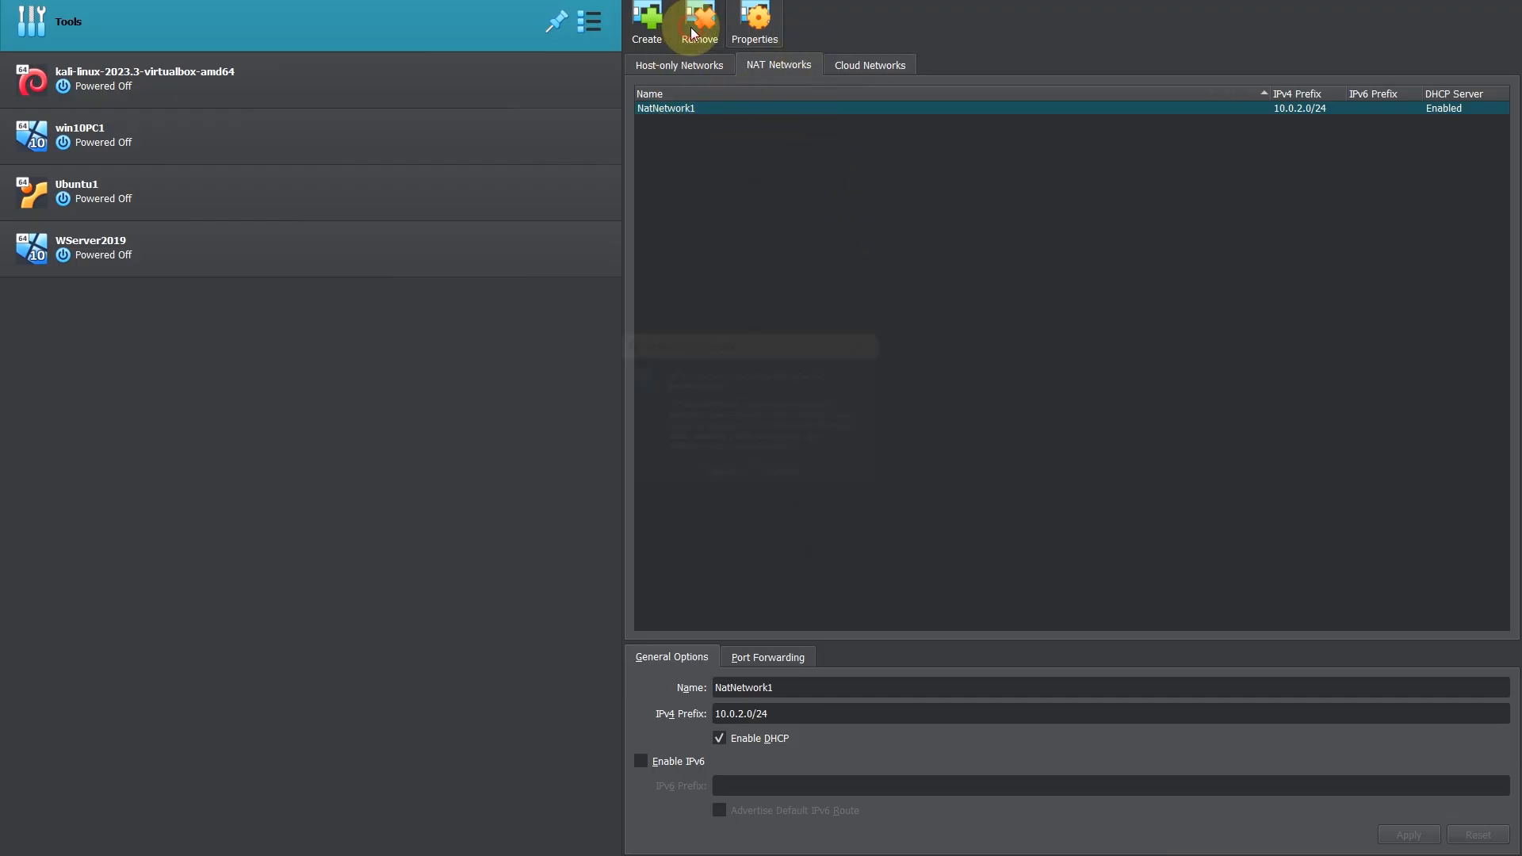
pyautogui.click(740, 492)
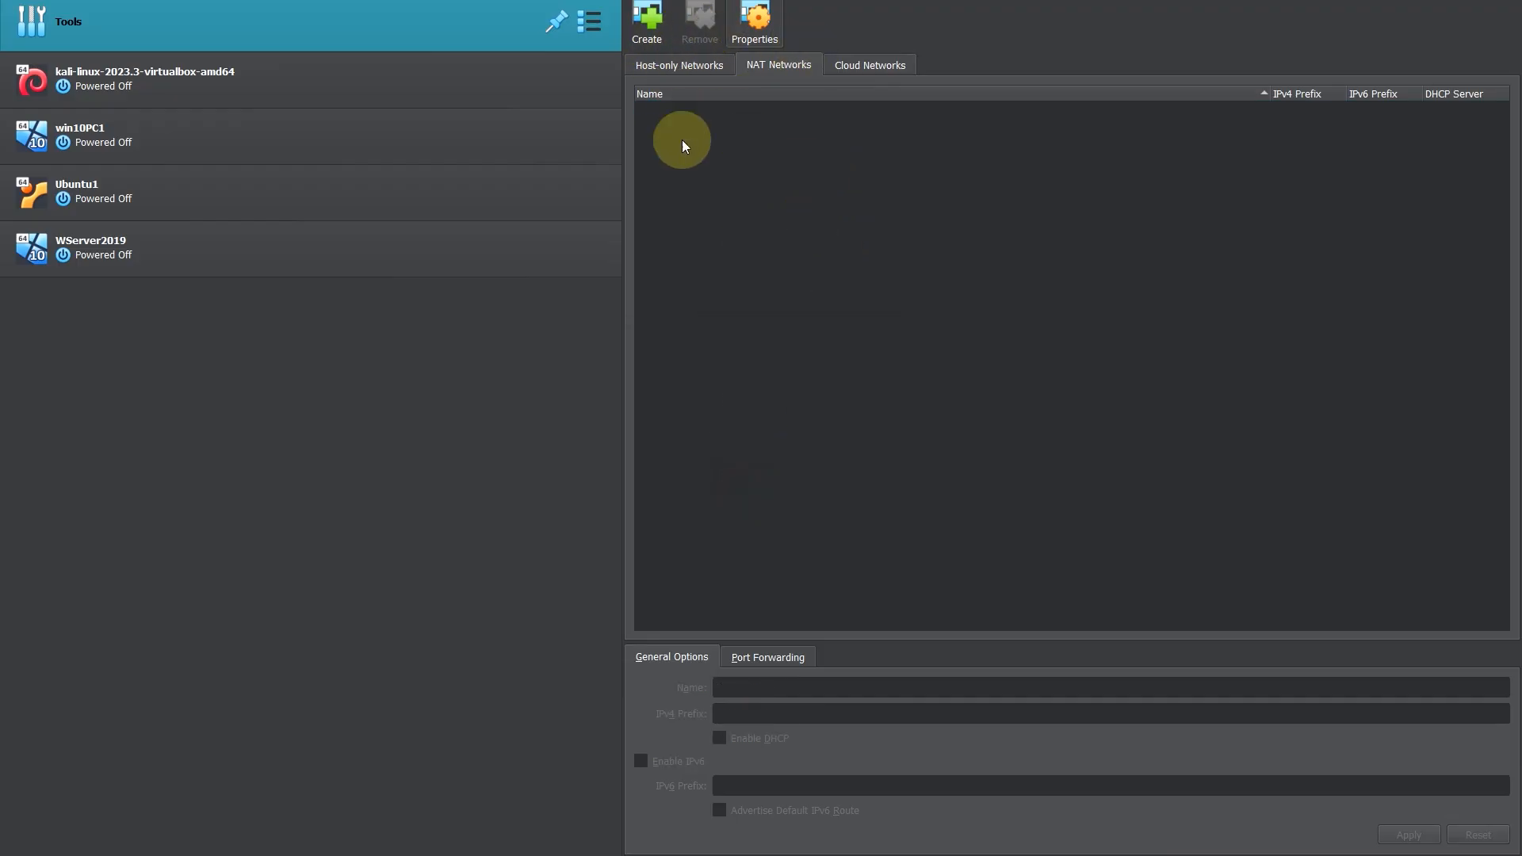
# Step: Create a new NAT network with default options and check its IPv4 prefix
pyautogui.click(654, 32)
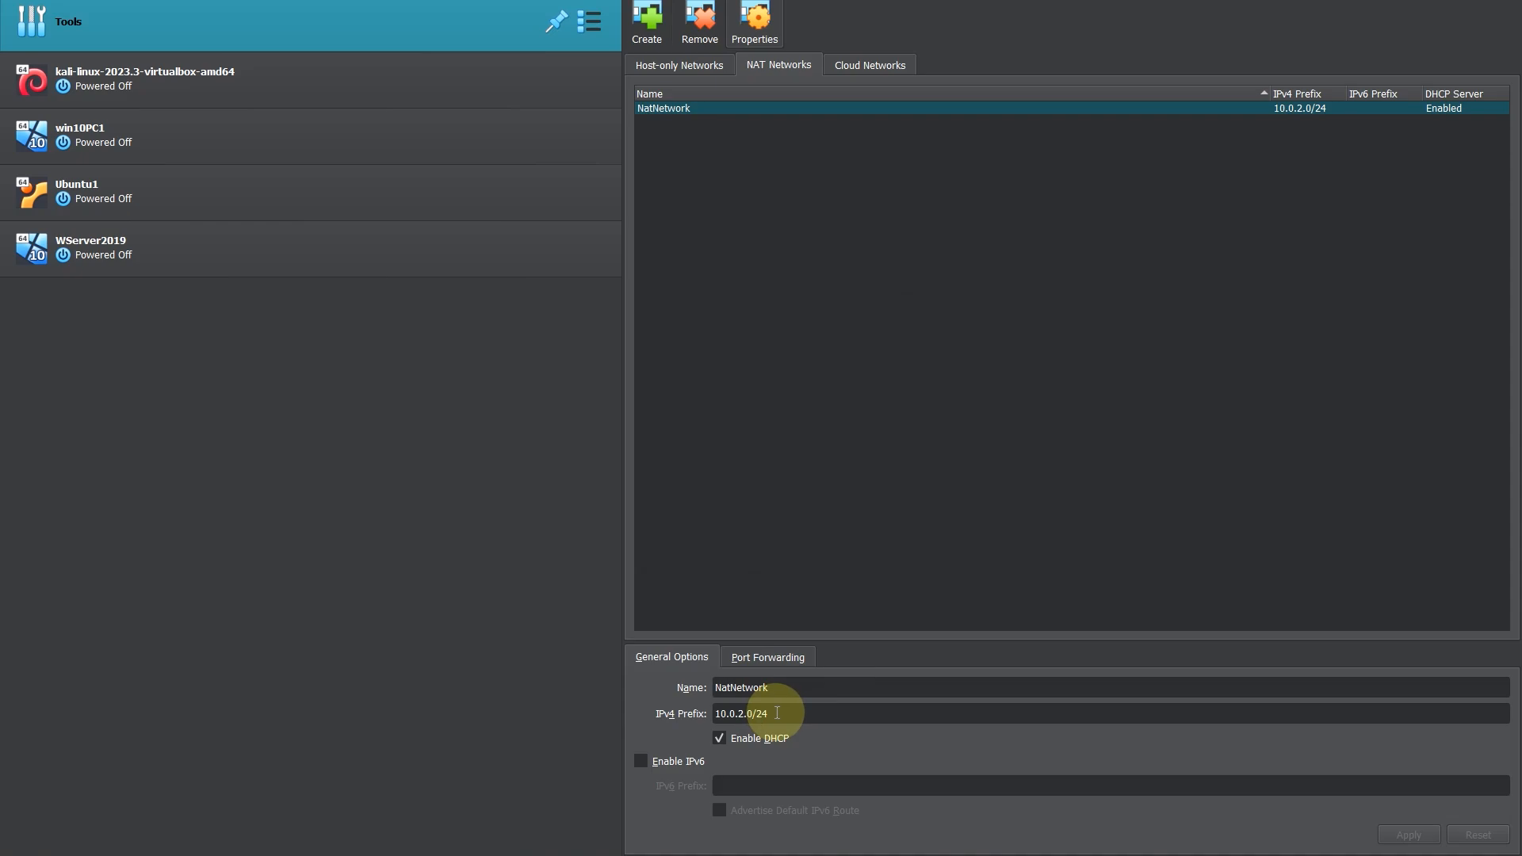
pyautogui.moveTo(773, 713); pyautogui.dragTo(712, 712)
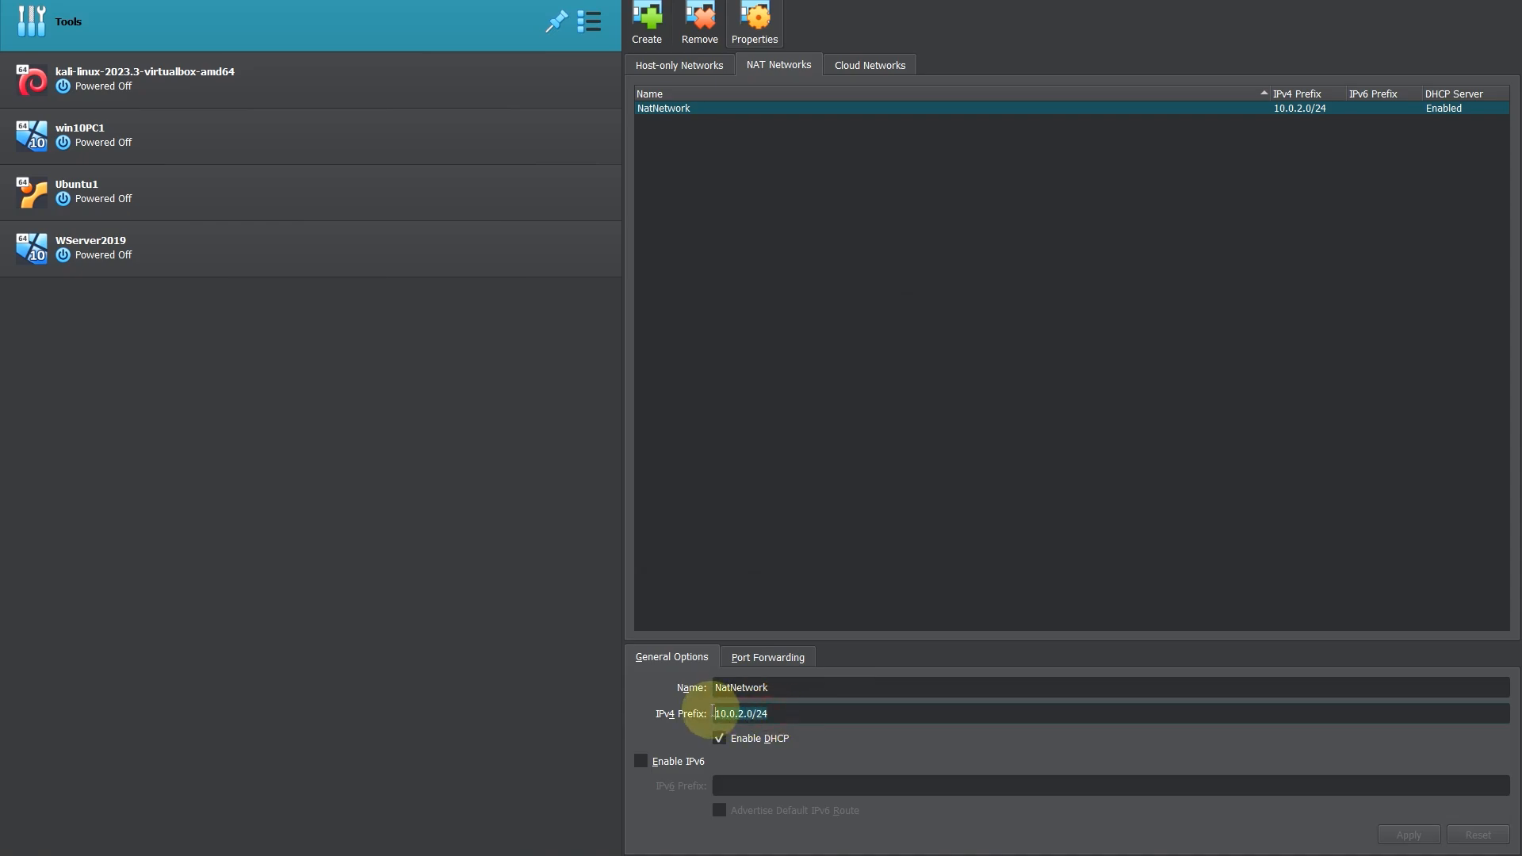
pyautogui.click(773, 716)
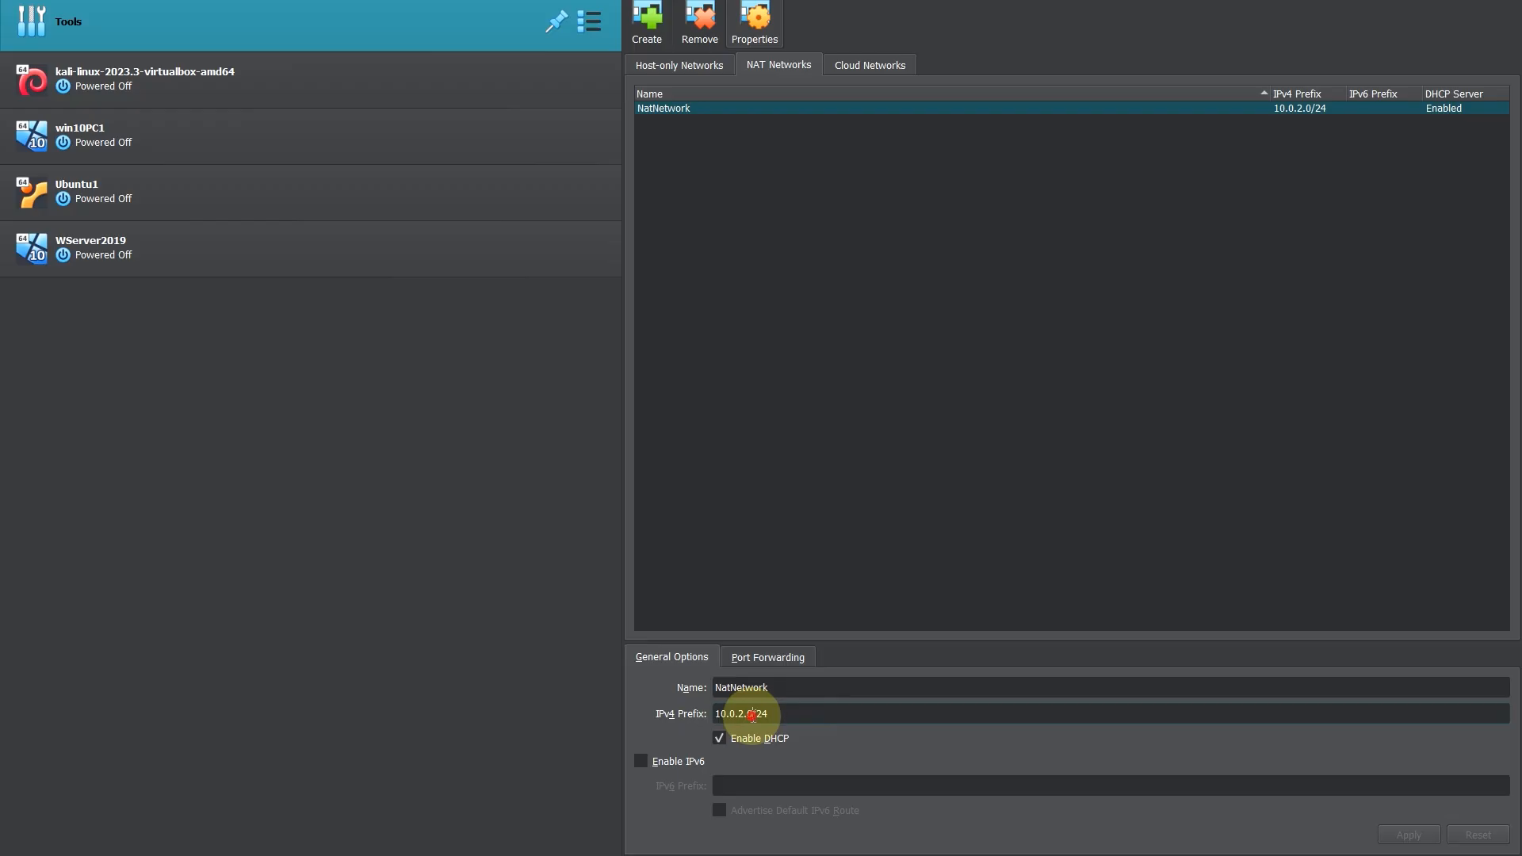
pyautogui.click(752, 713)
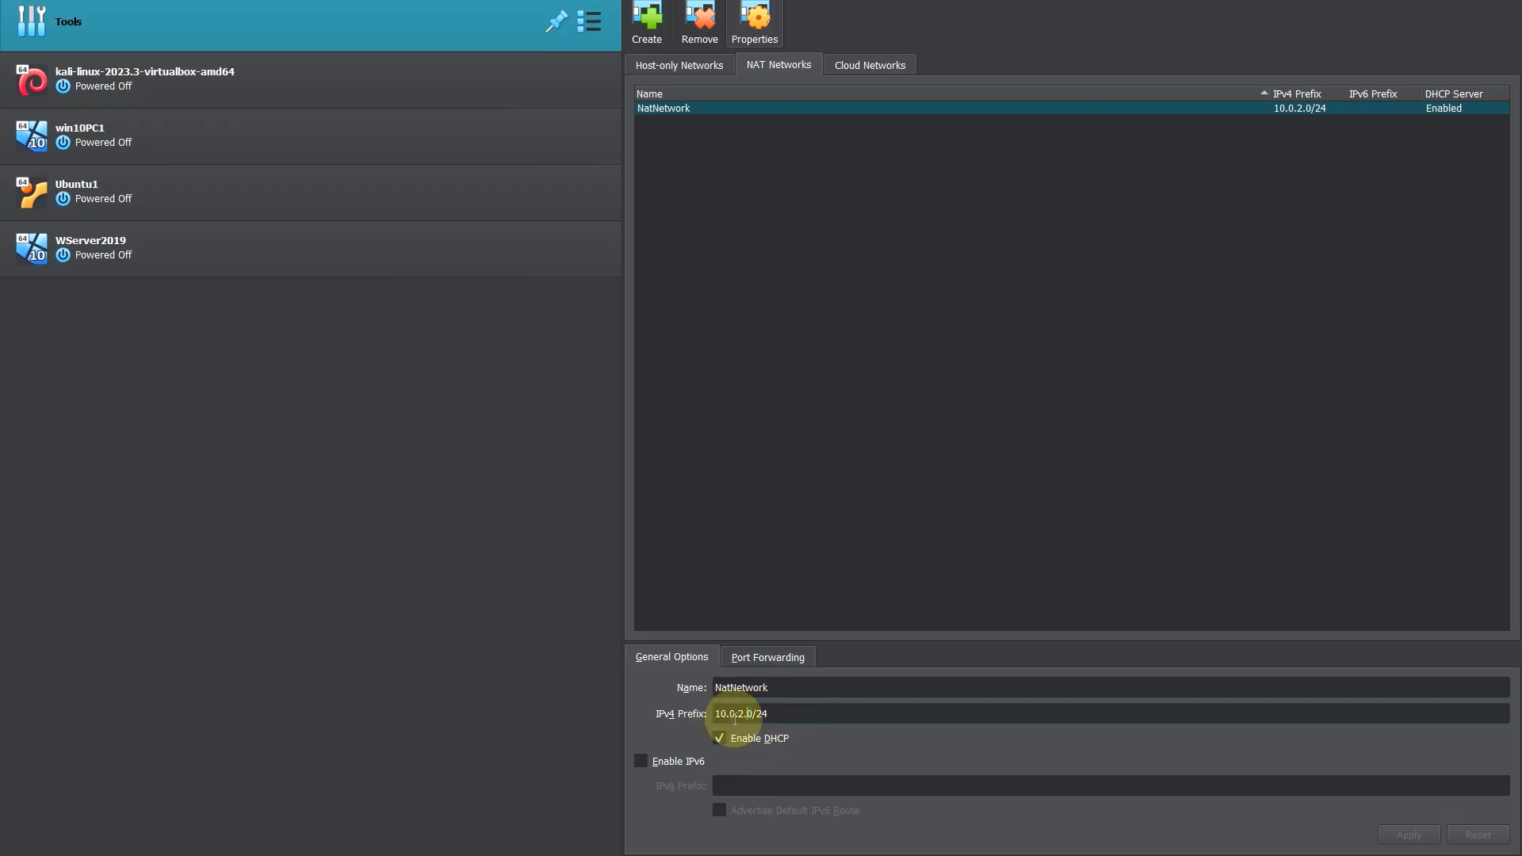
pyautogui.click(747, 722)
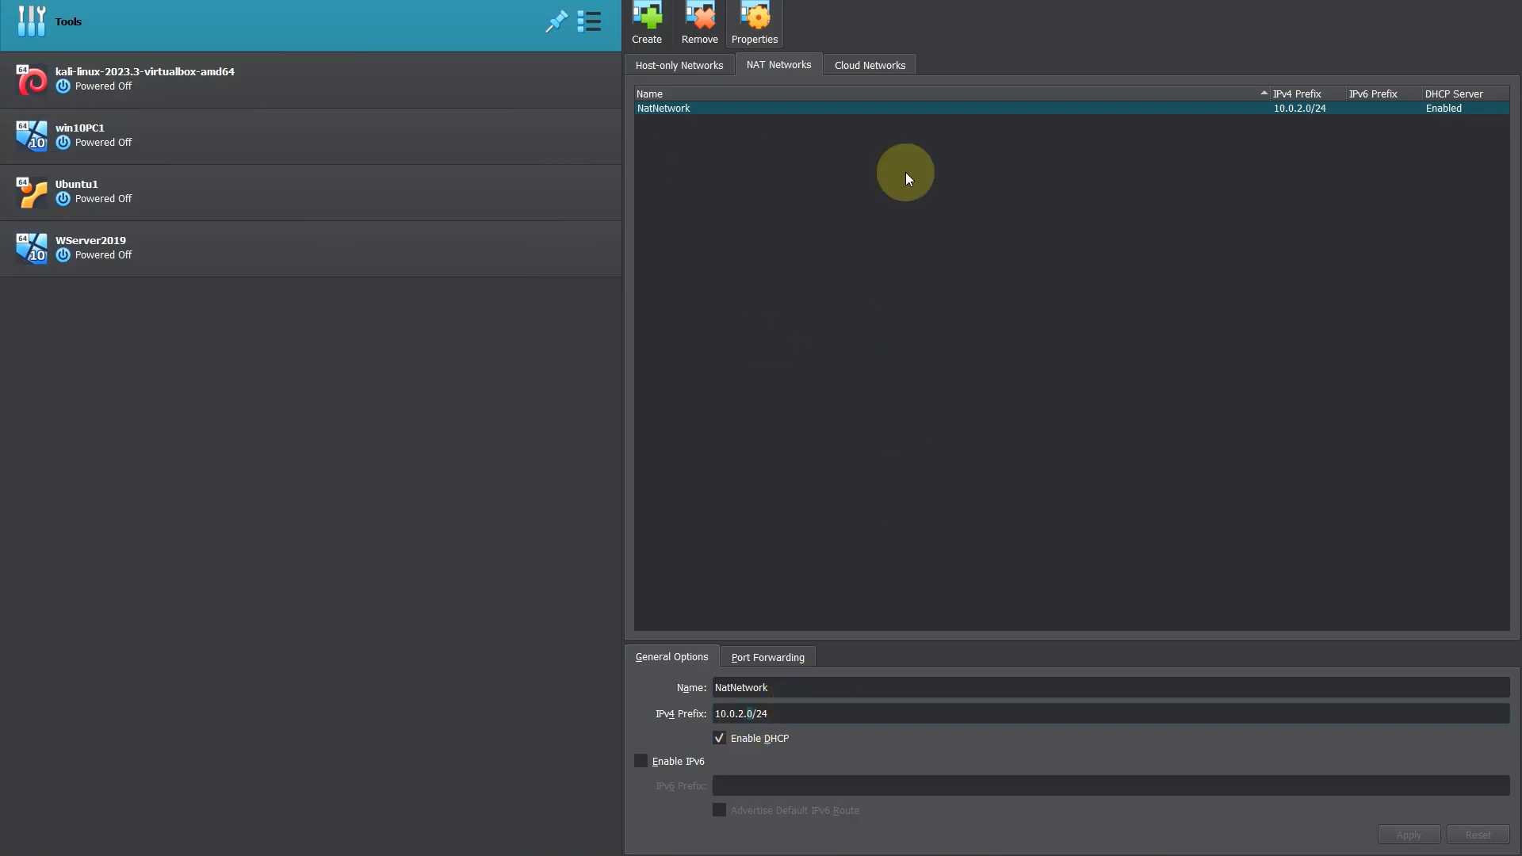
pyautogui.click(209, 75)
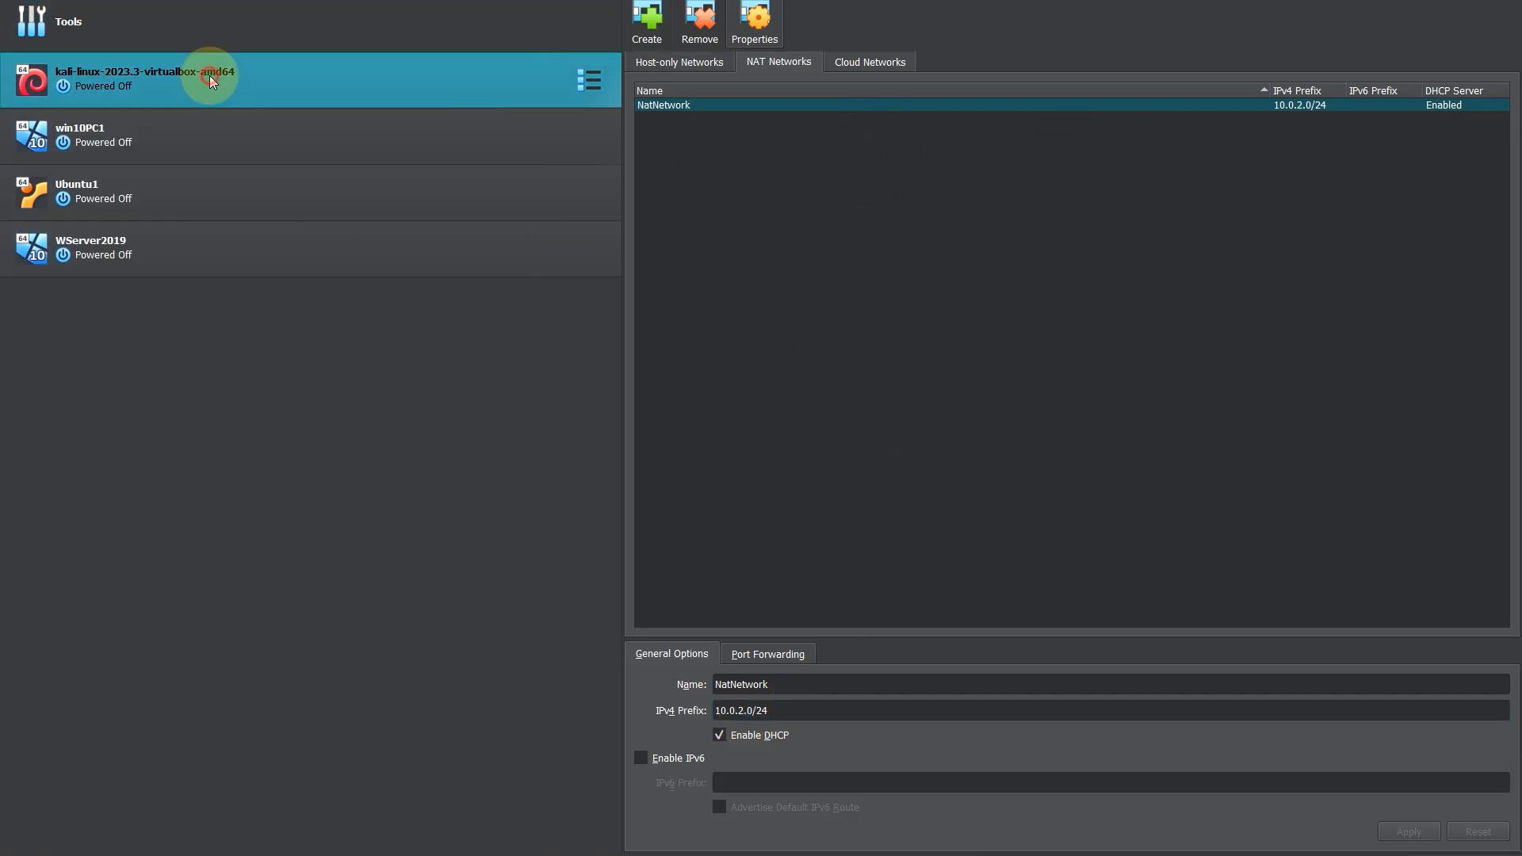
pyautogui.click(208, 138)
pyautogui.keyDown('ctrl'); pyautogui.click(214, 104); pyautogui.keyUp('ctrl')
pyautogui.keyDown('ctrl'); pyautogui.click(218, 131); pyautogui.keyUp('ctrl')
pyautogui.keyDown('ctrl'); pyautogui.click(250, 127); pyautogui.keyUp('ctrl')
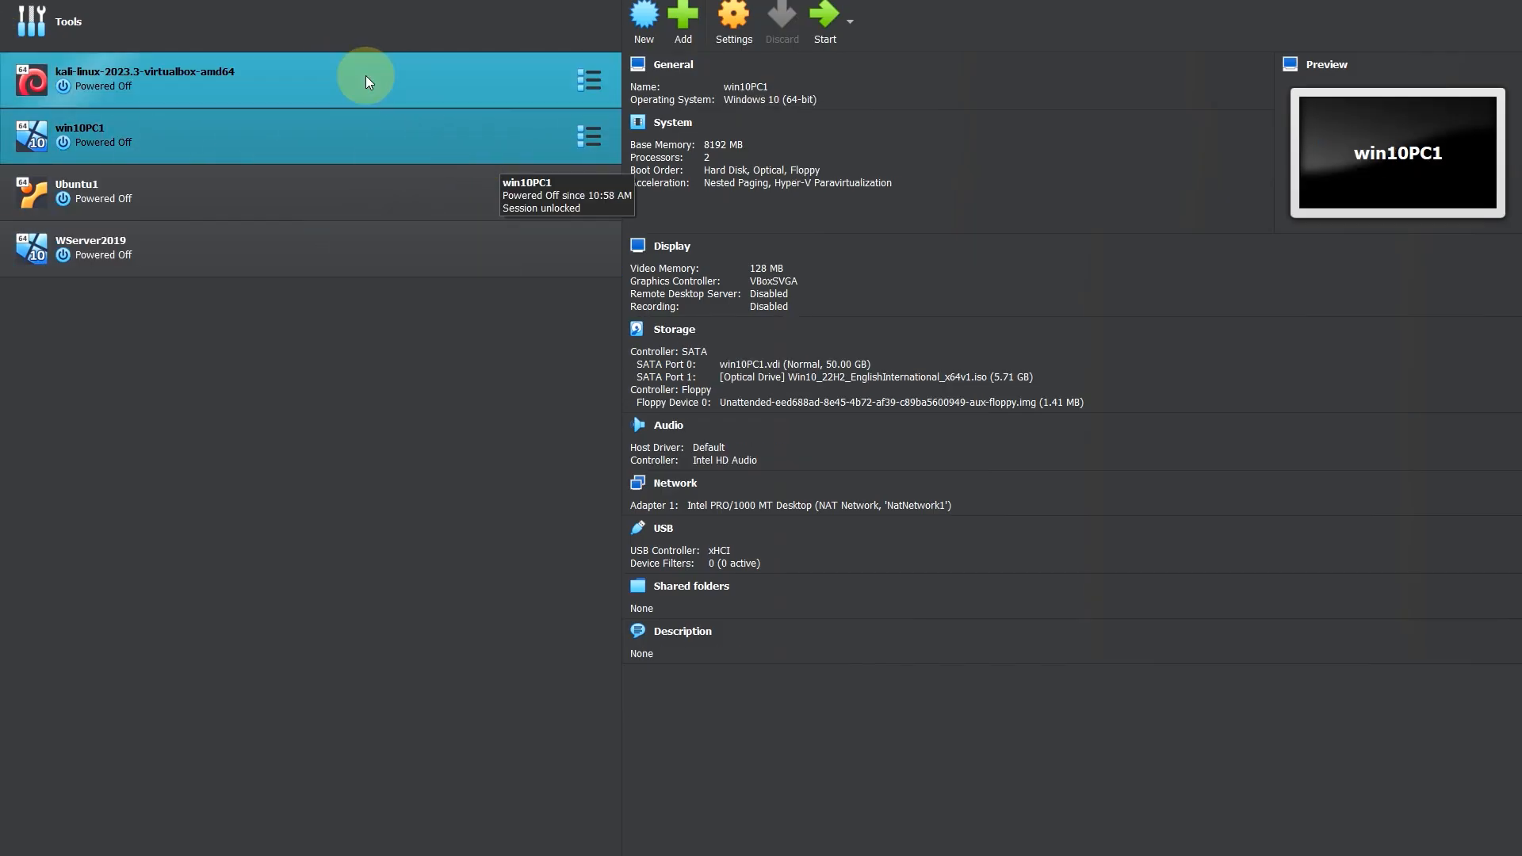
# Step: Attach Adapter 1 of the kali-linux-2023.3-virtualbox-amd64 machine to the NAT Network named NatNetwork and save the machine settings
pyautogui.click(305, 84)
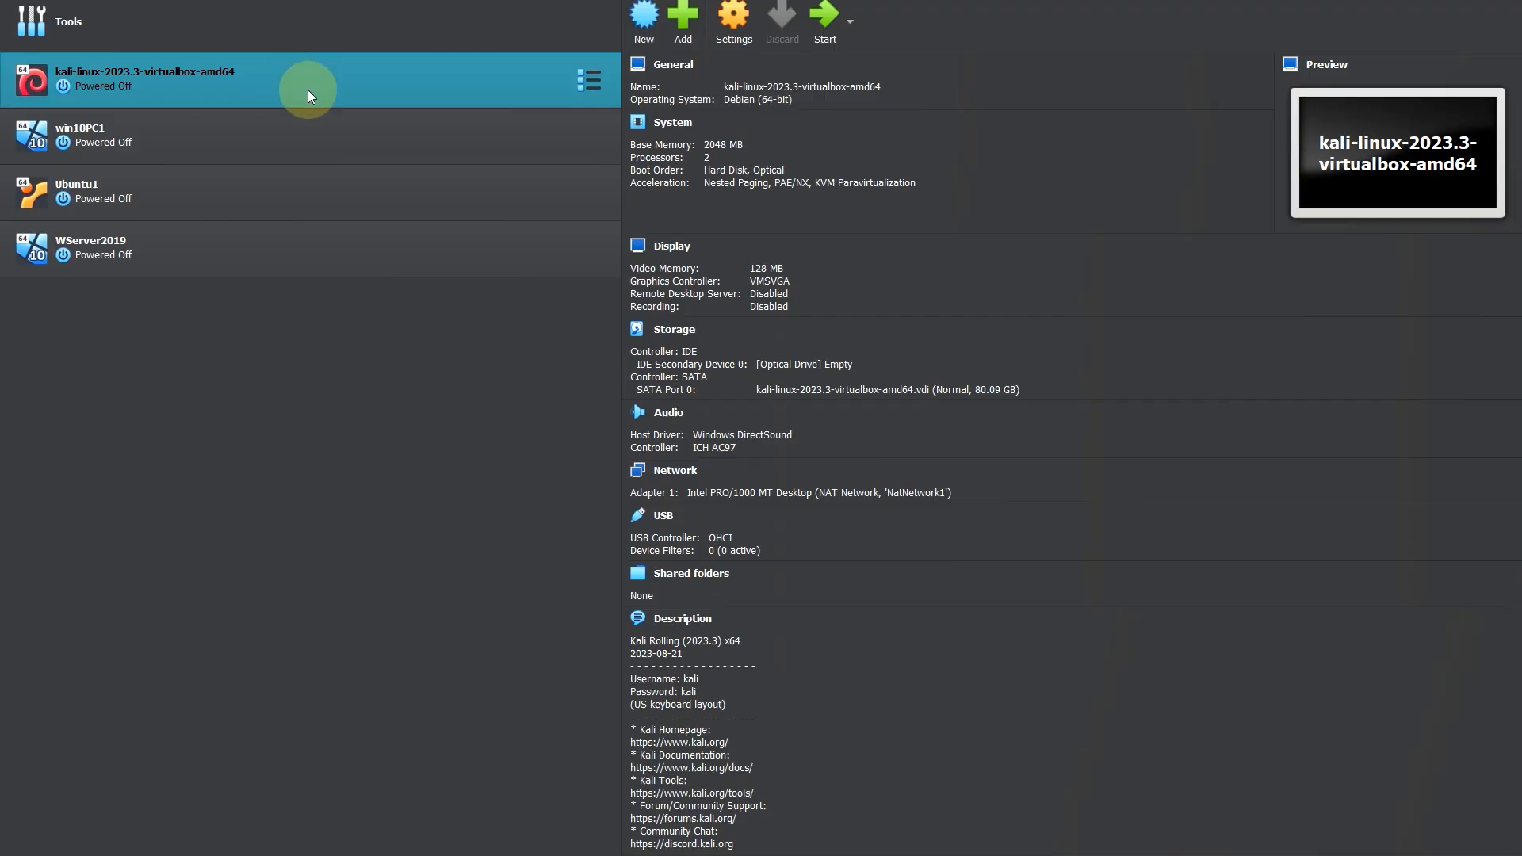
pyautogui.click(729, 36)
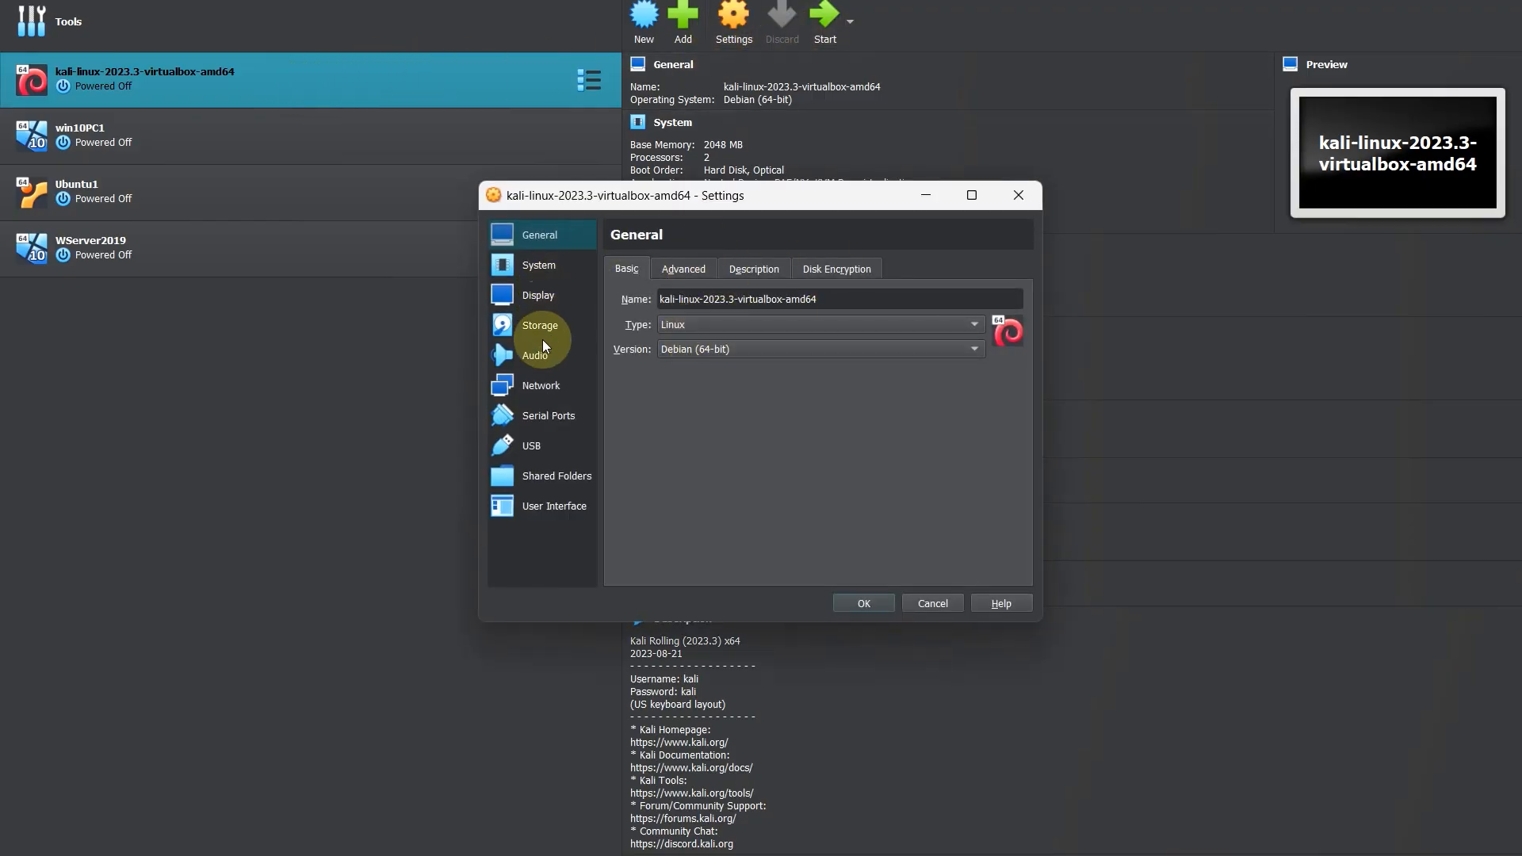
pyautogui.click(541, 385)
pyautogui.click(783, 321)
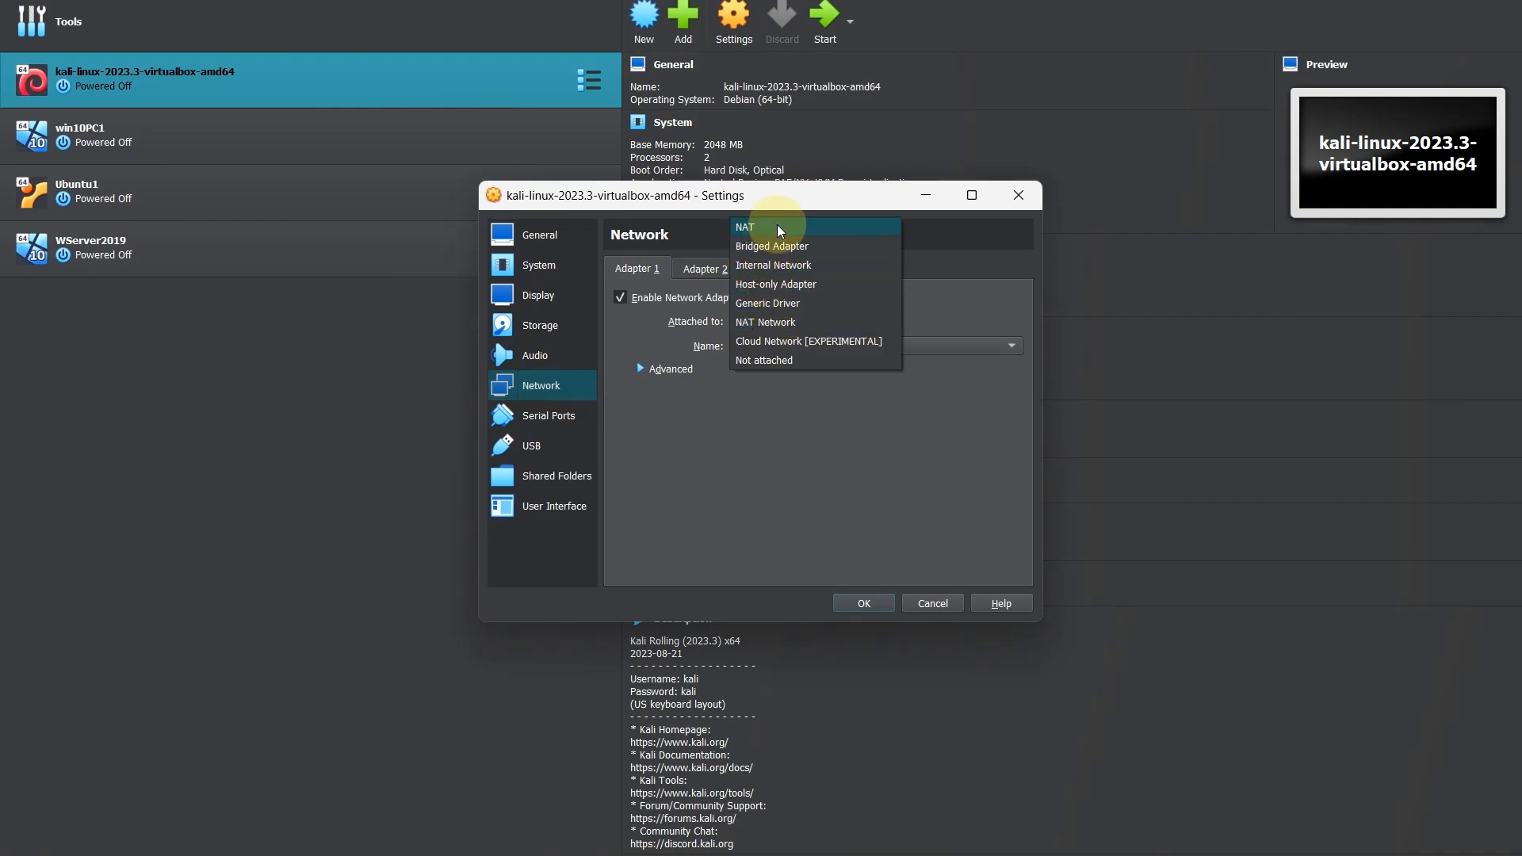
pyautogui.click(785, 322)
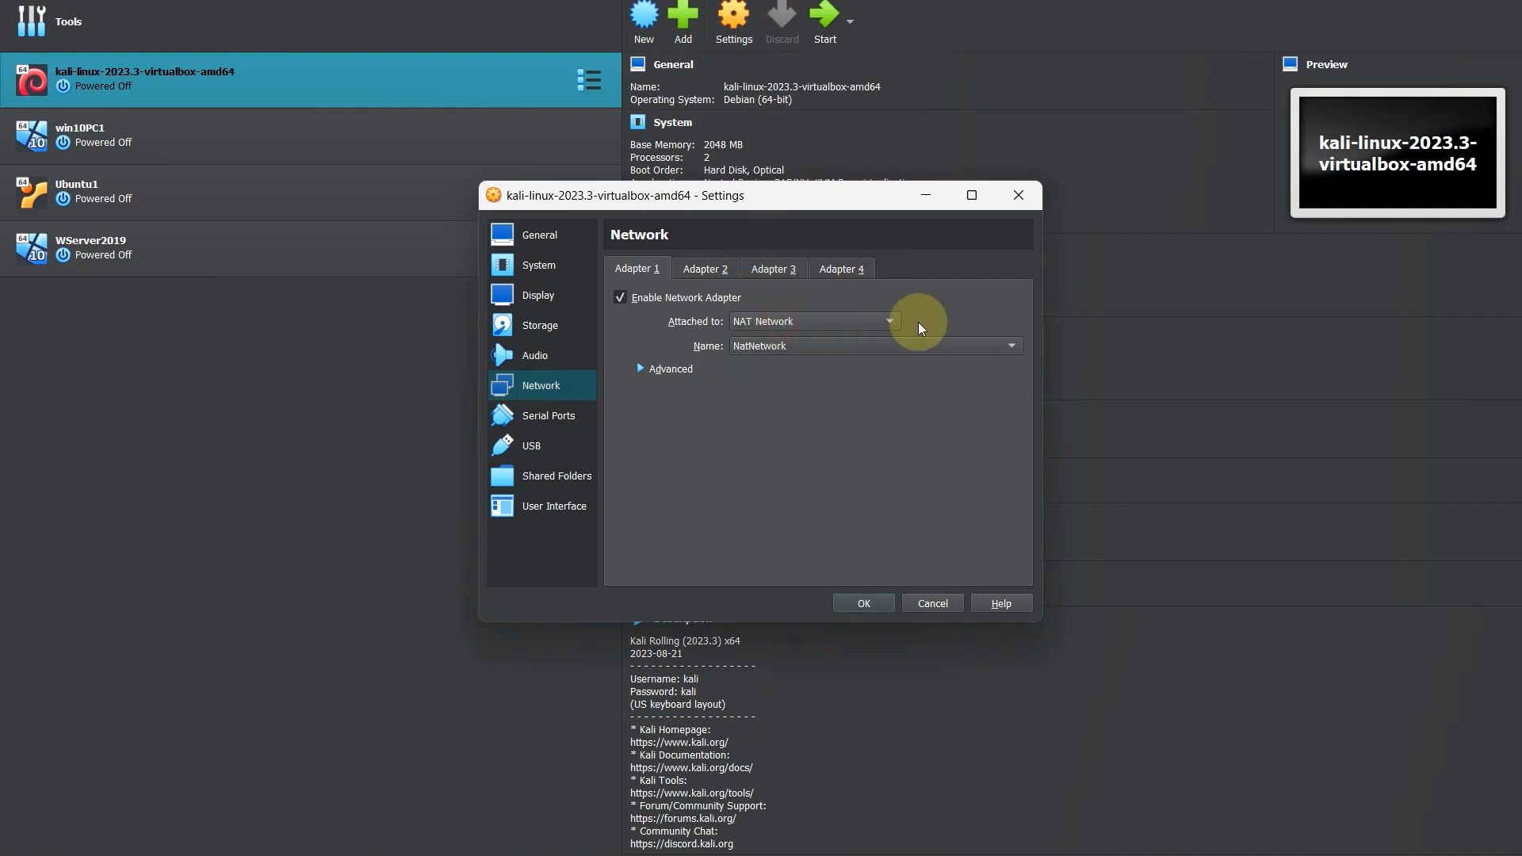
pyautogui.click(812, 347)
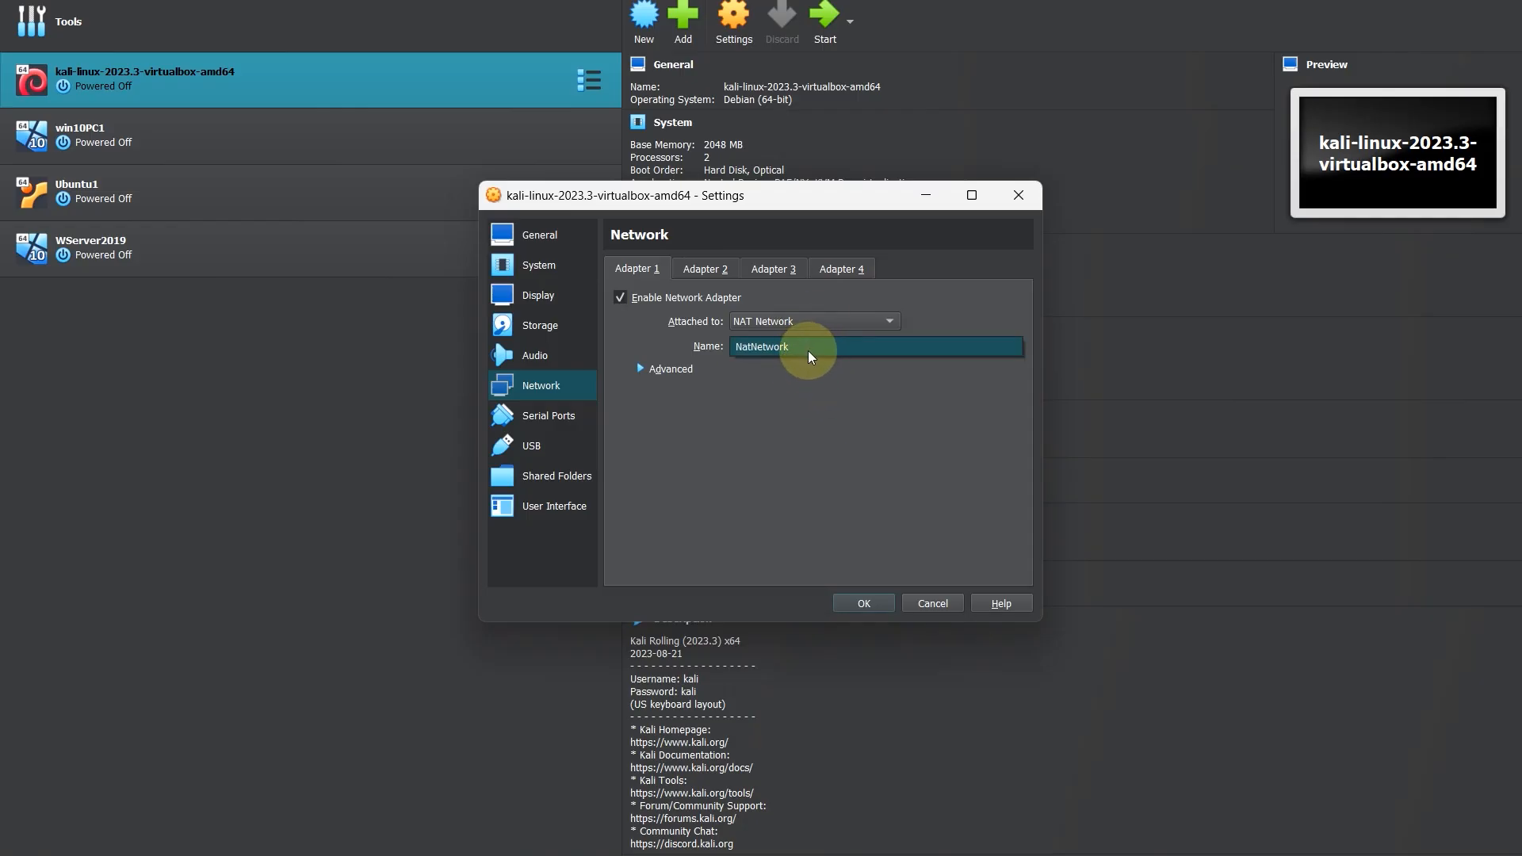
pyautogui.click(808, 321)
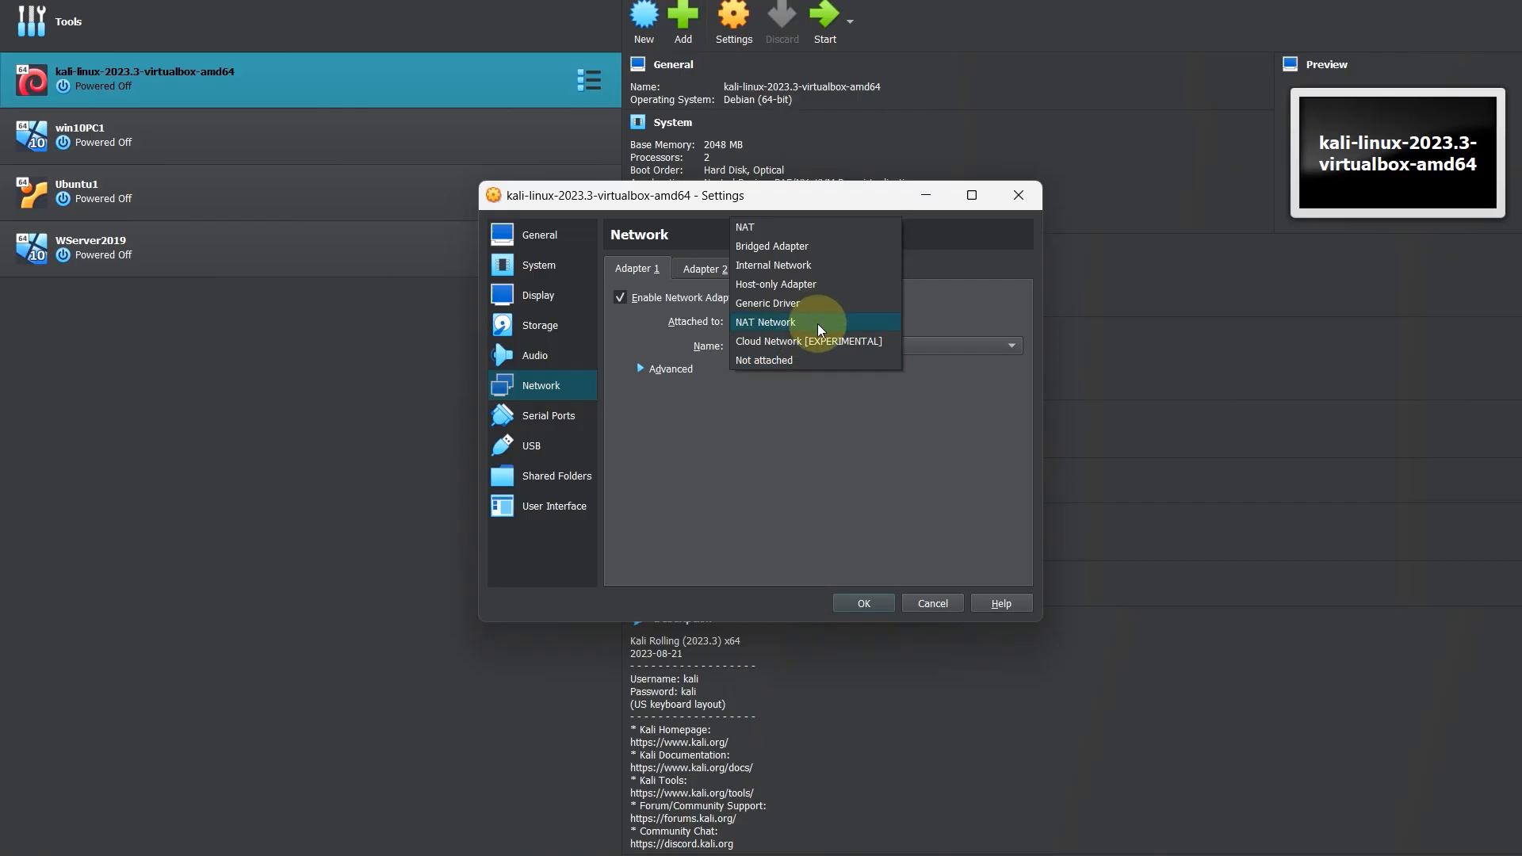
pyautogui.click(820, 325)
pyautogui.click(822, 353)
pyautogui.click(823, 355)
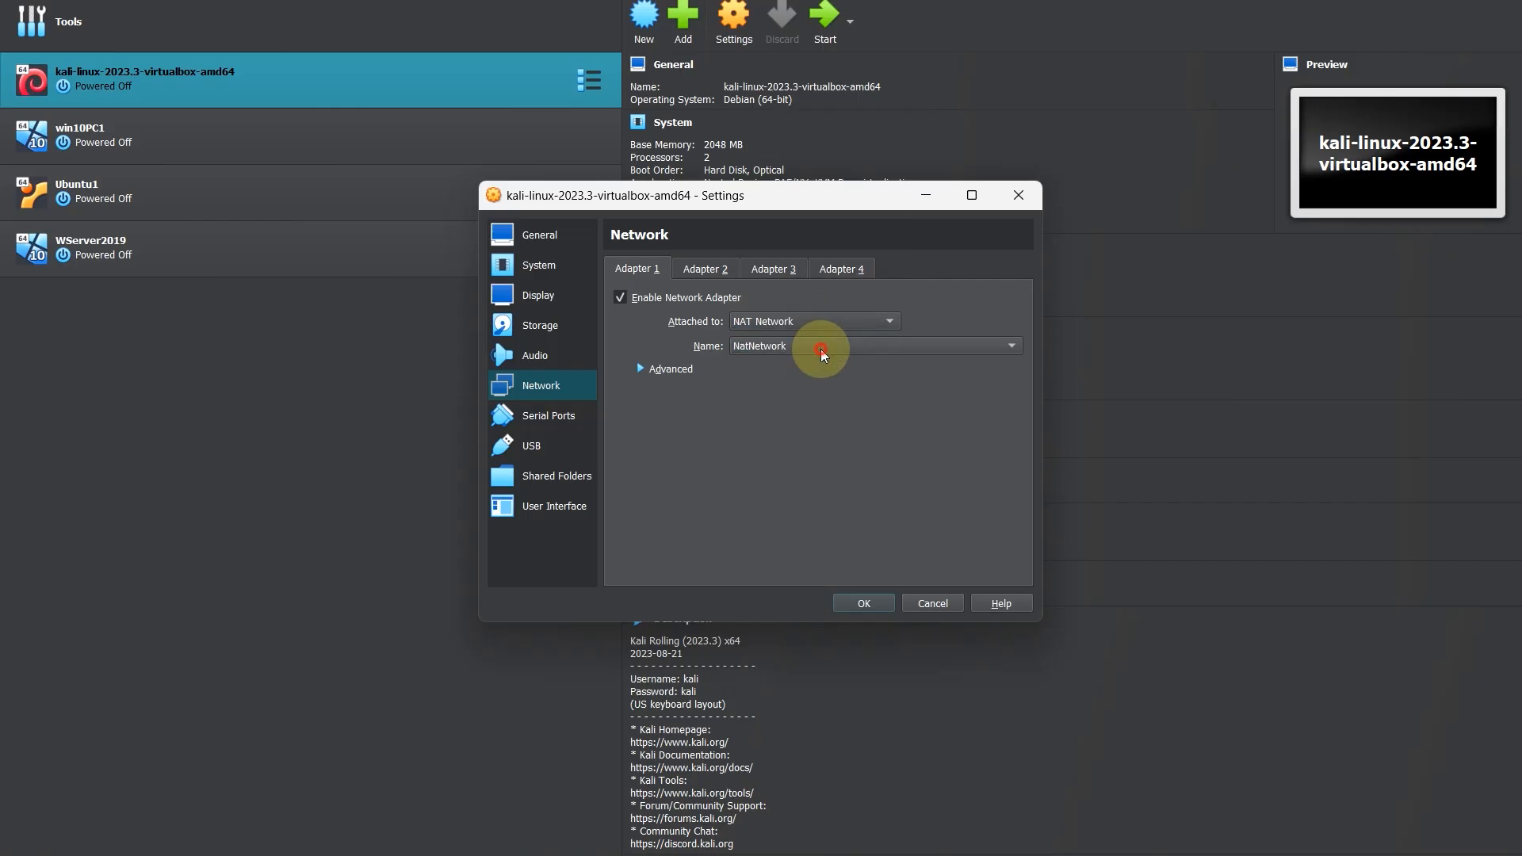
pyautogui.click(933, 602)
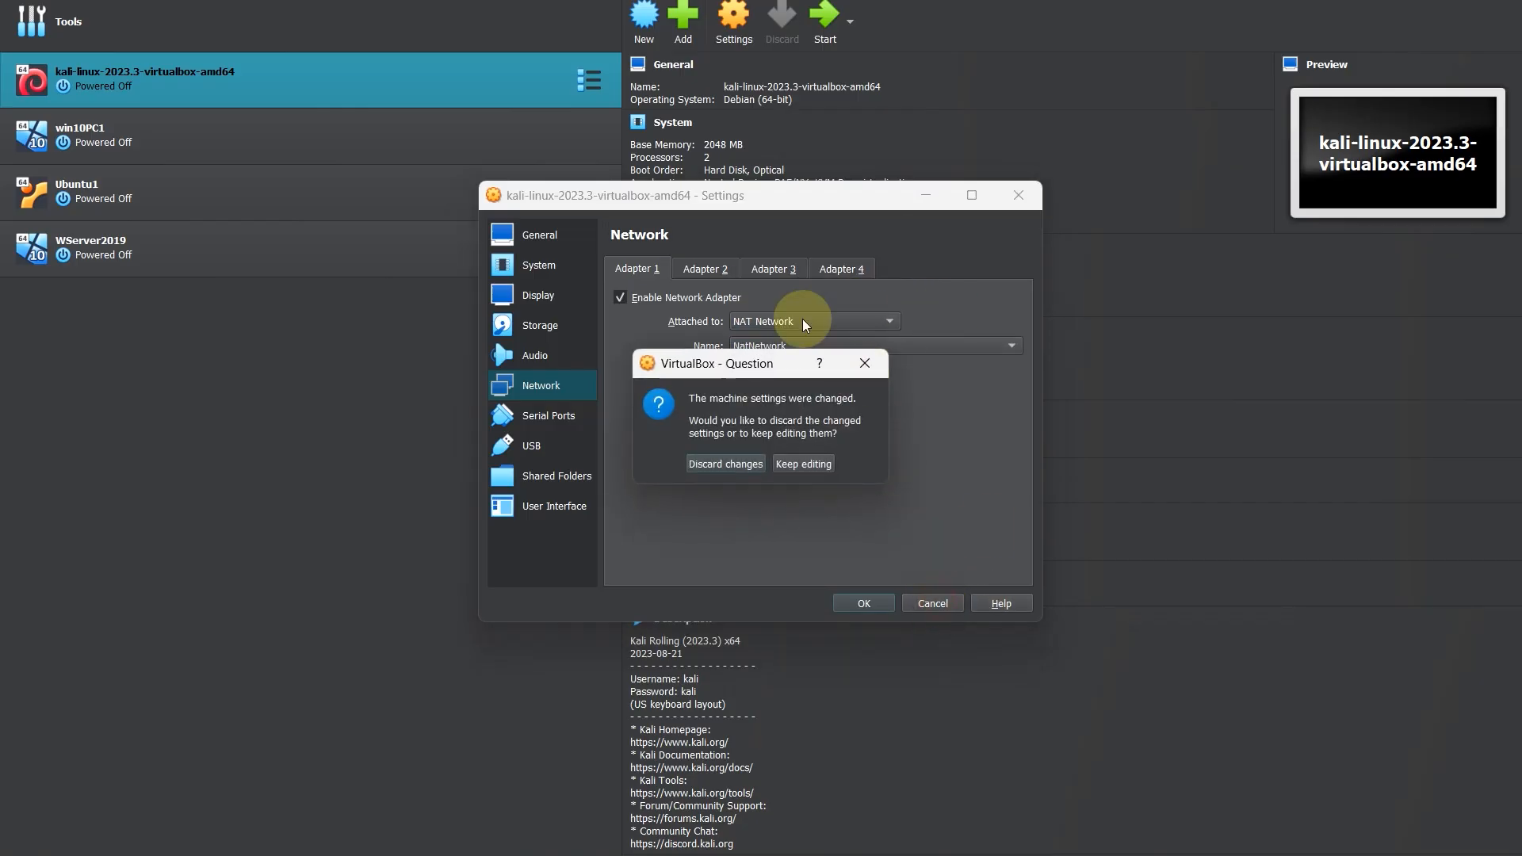
pyautogui.click(865, 363)
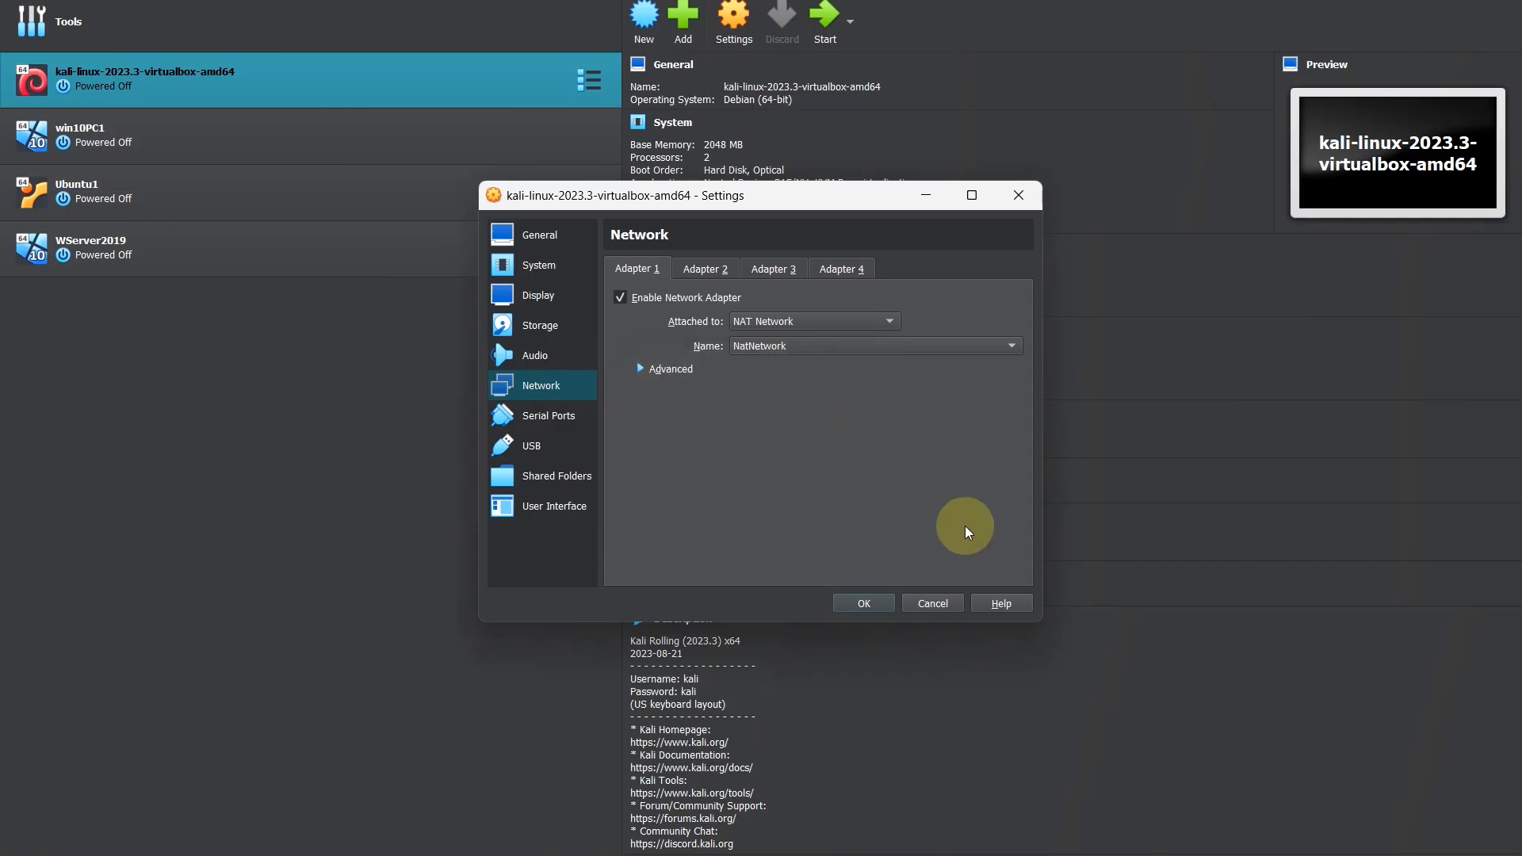
pyautogui.click(863, 604)
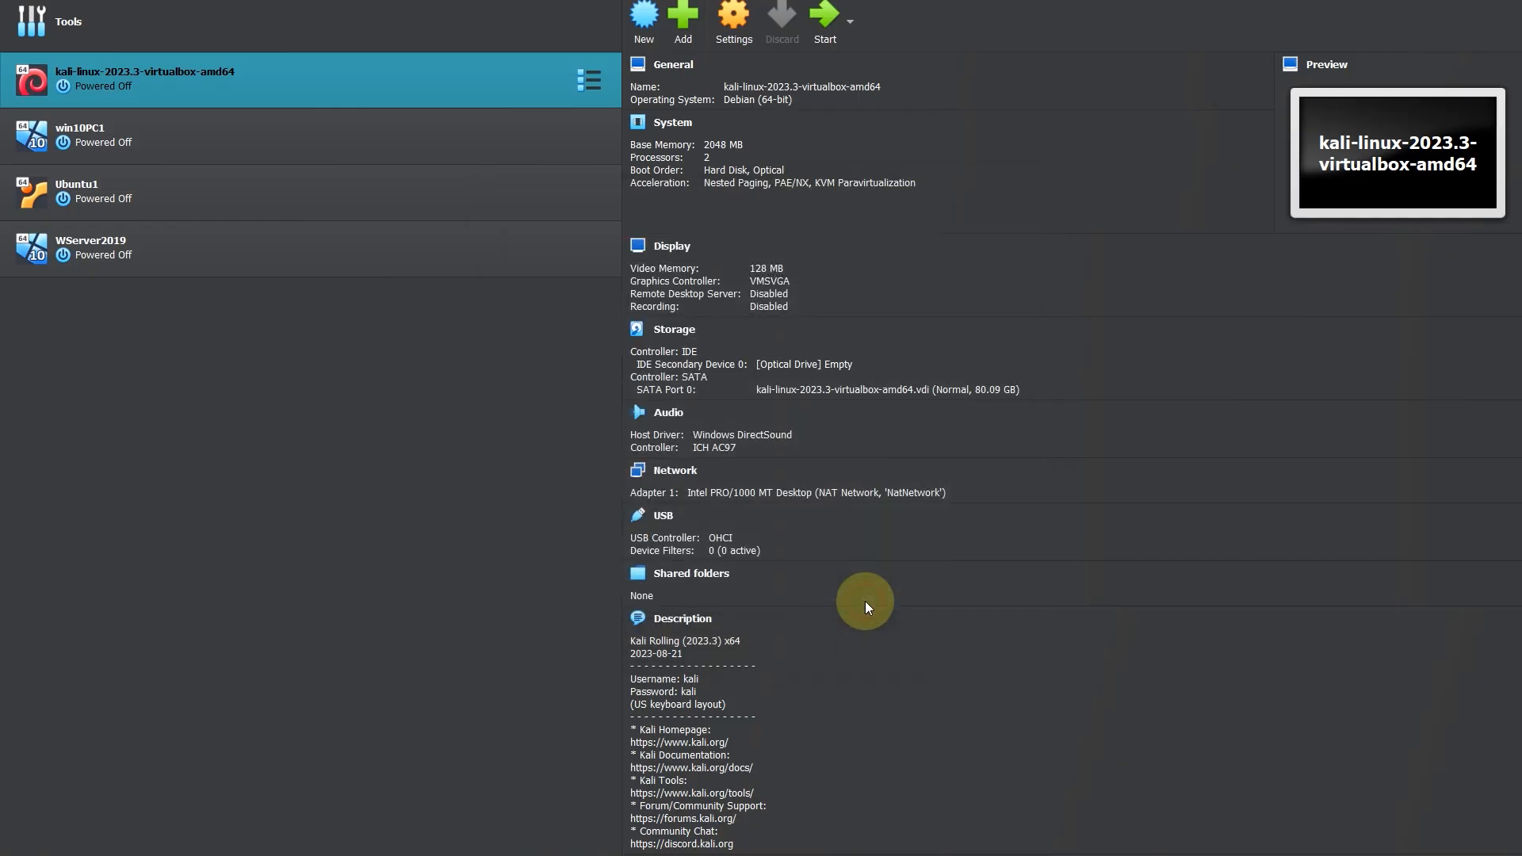
# Step: Review the new NAT network's options and the Kali machine's Adapter 1 attachment type and network name
pyautogui.click(90, 29)
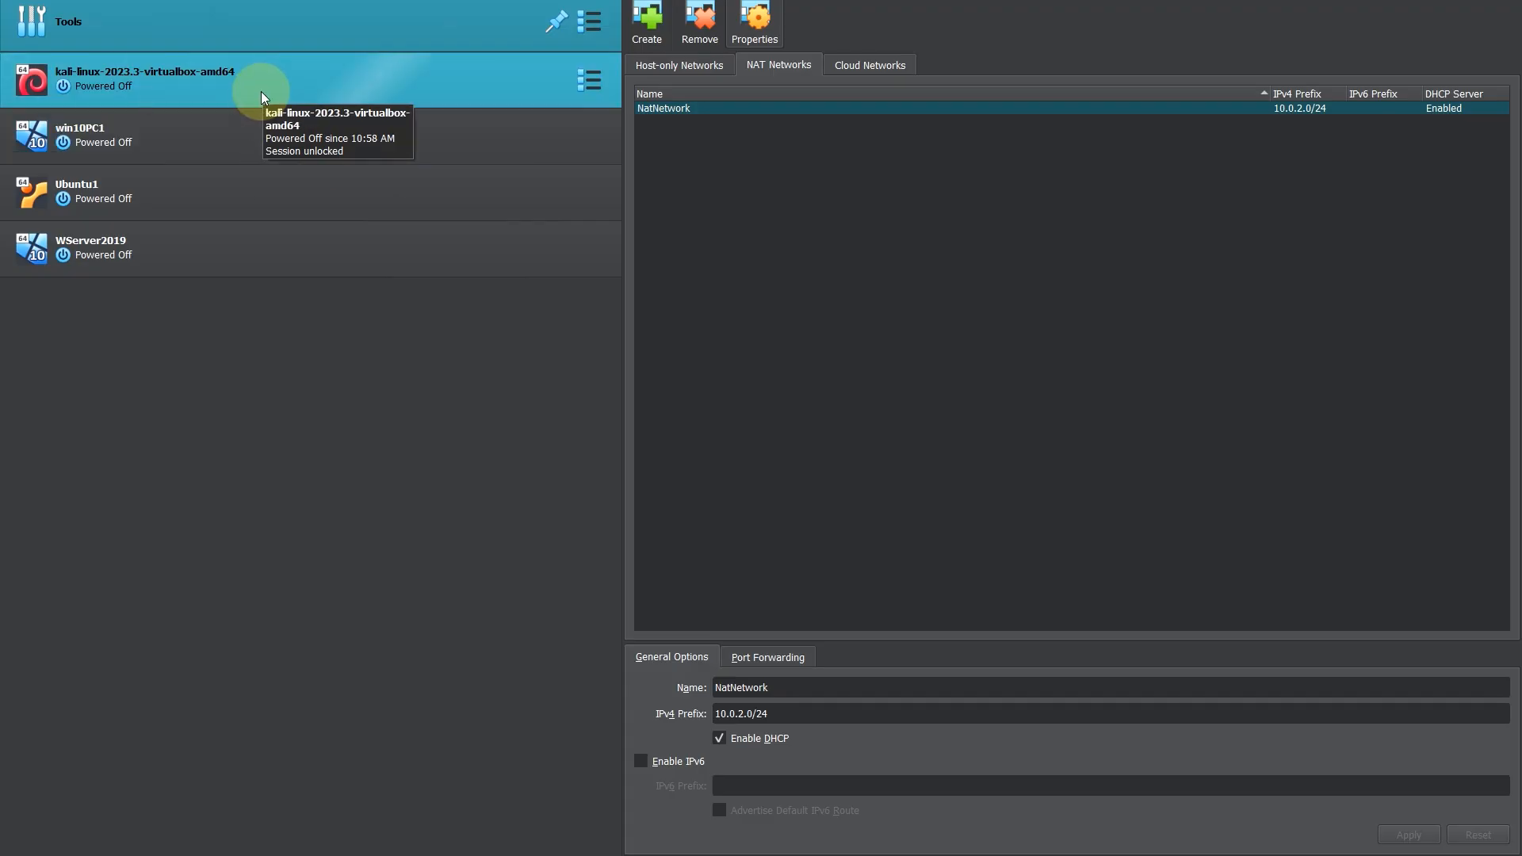
pyautogui.click(262, 89)
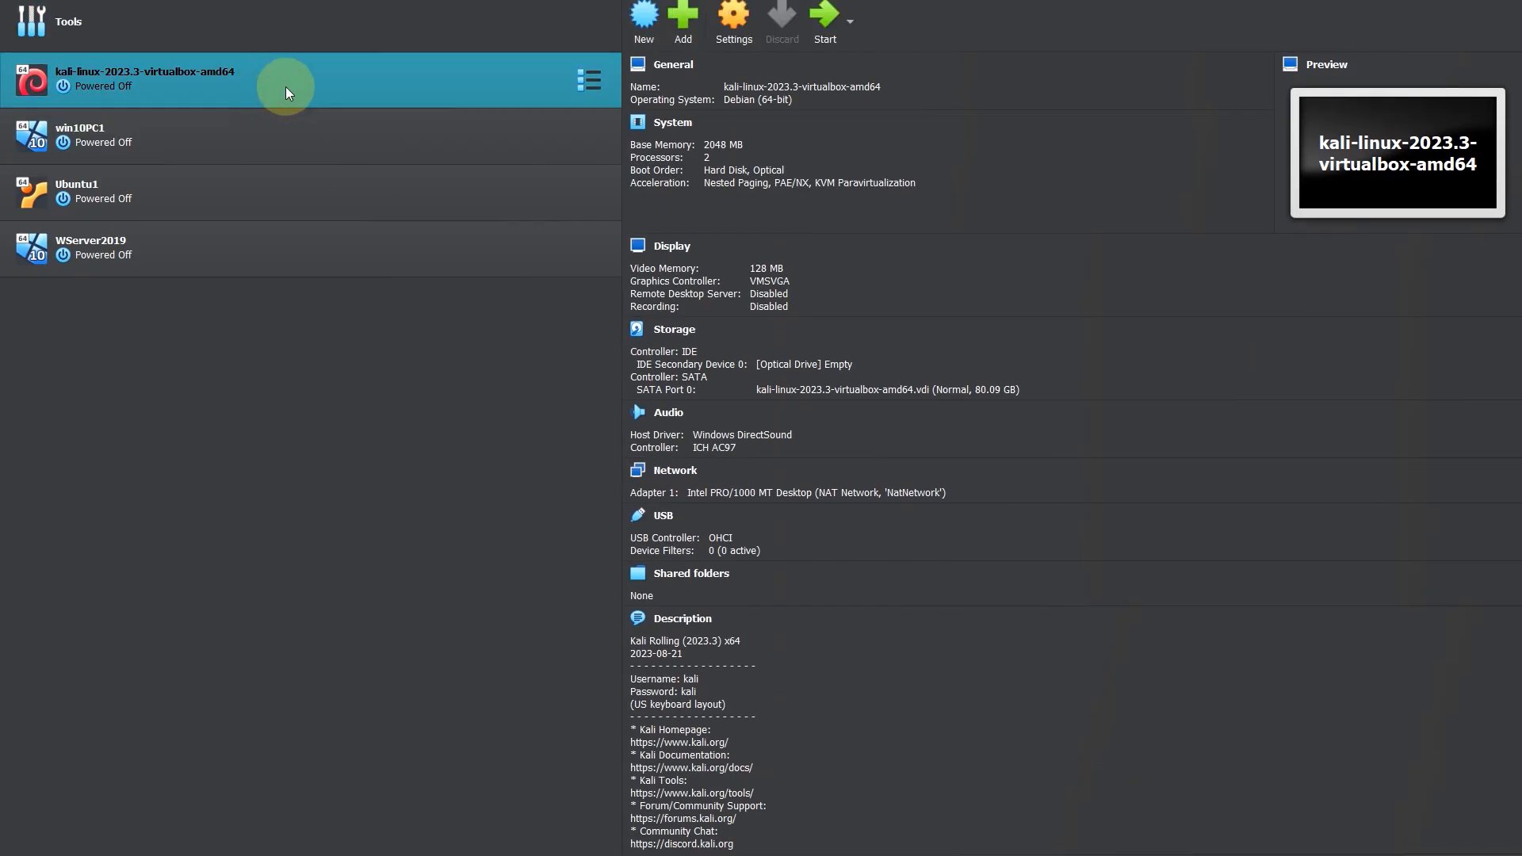
pyautogui.click(754, 27)
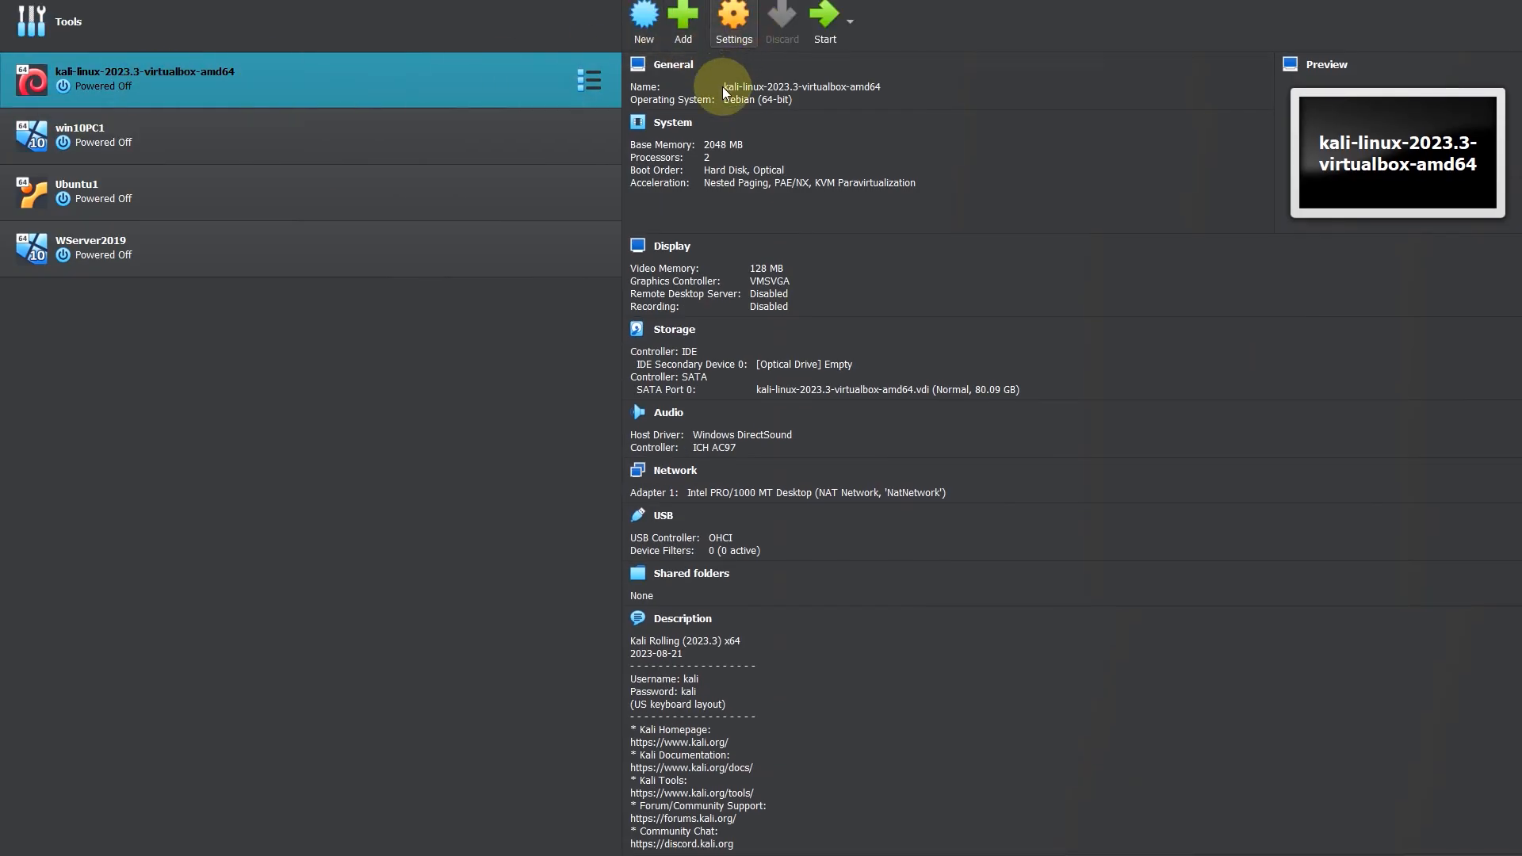
pyautogui.click(547, 392)
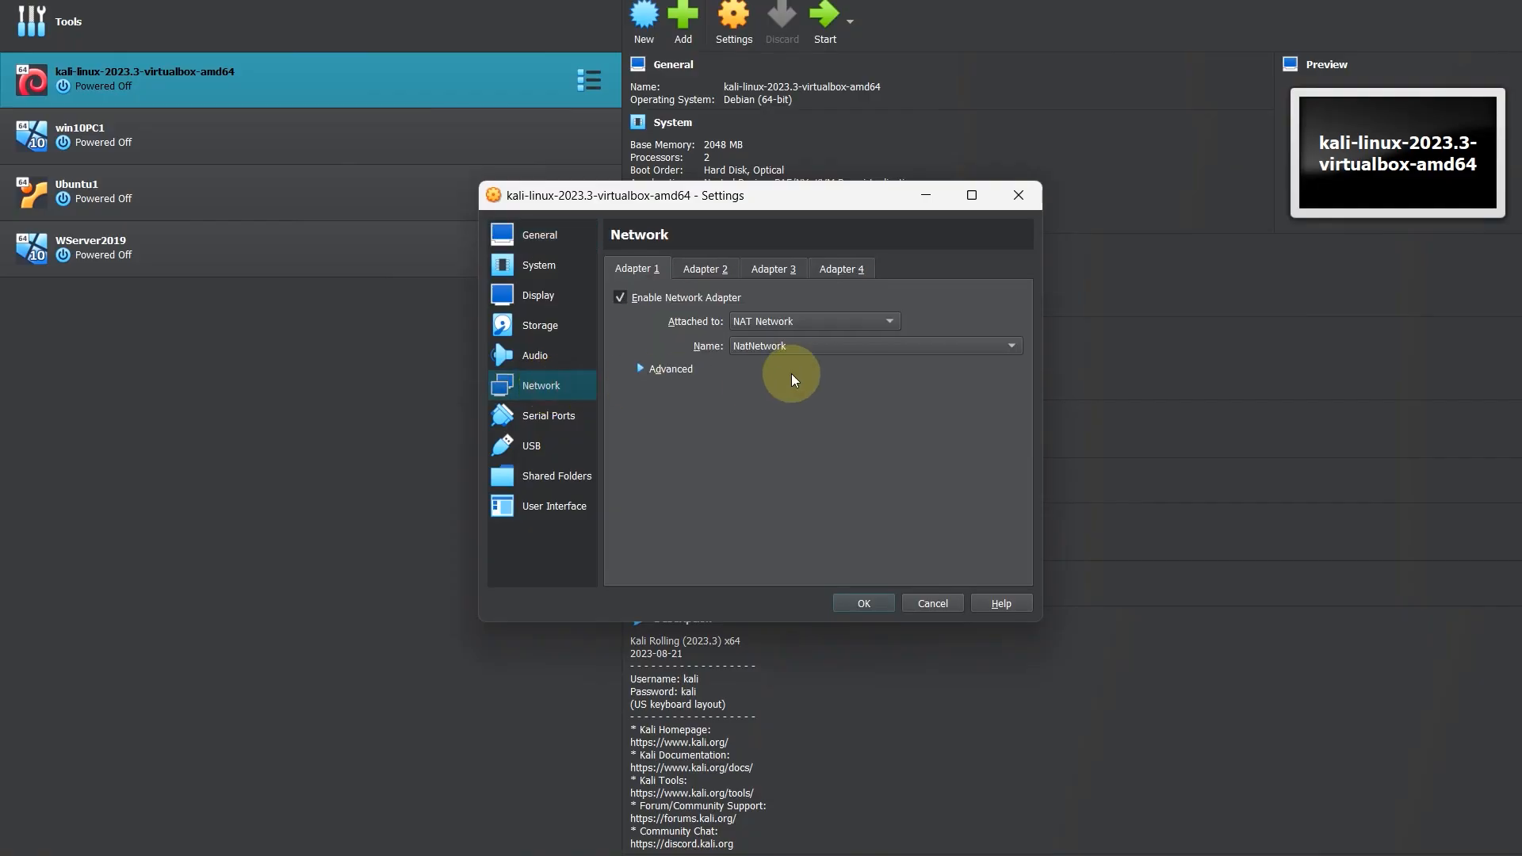
pyautogui.click(791, 348)
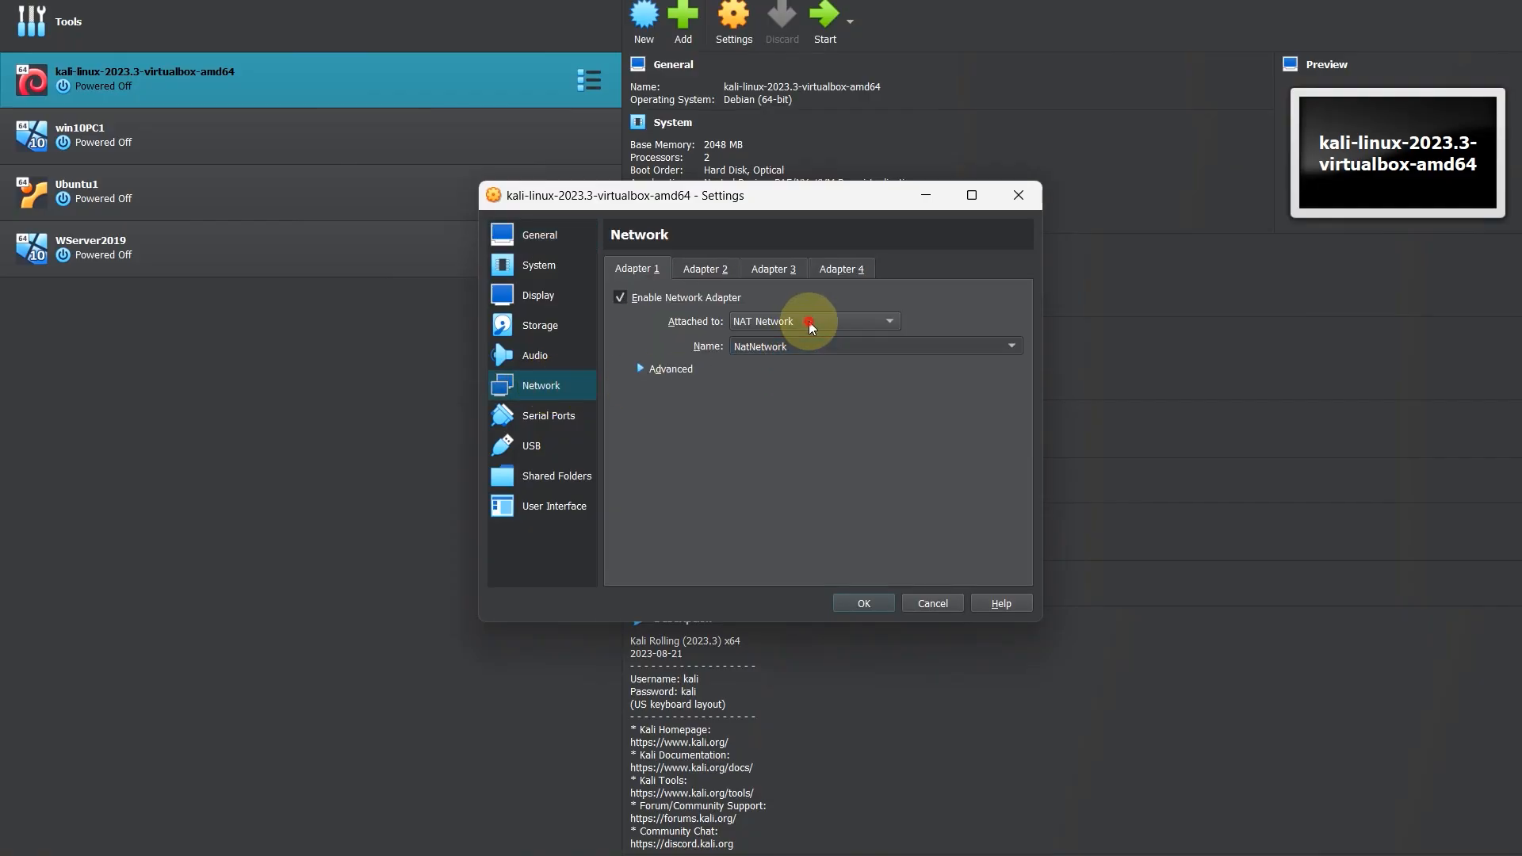
pyautogui.click(815, 322)
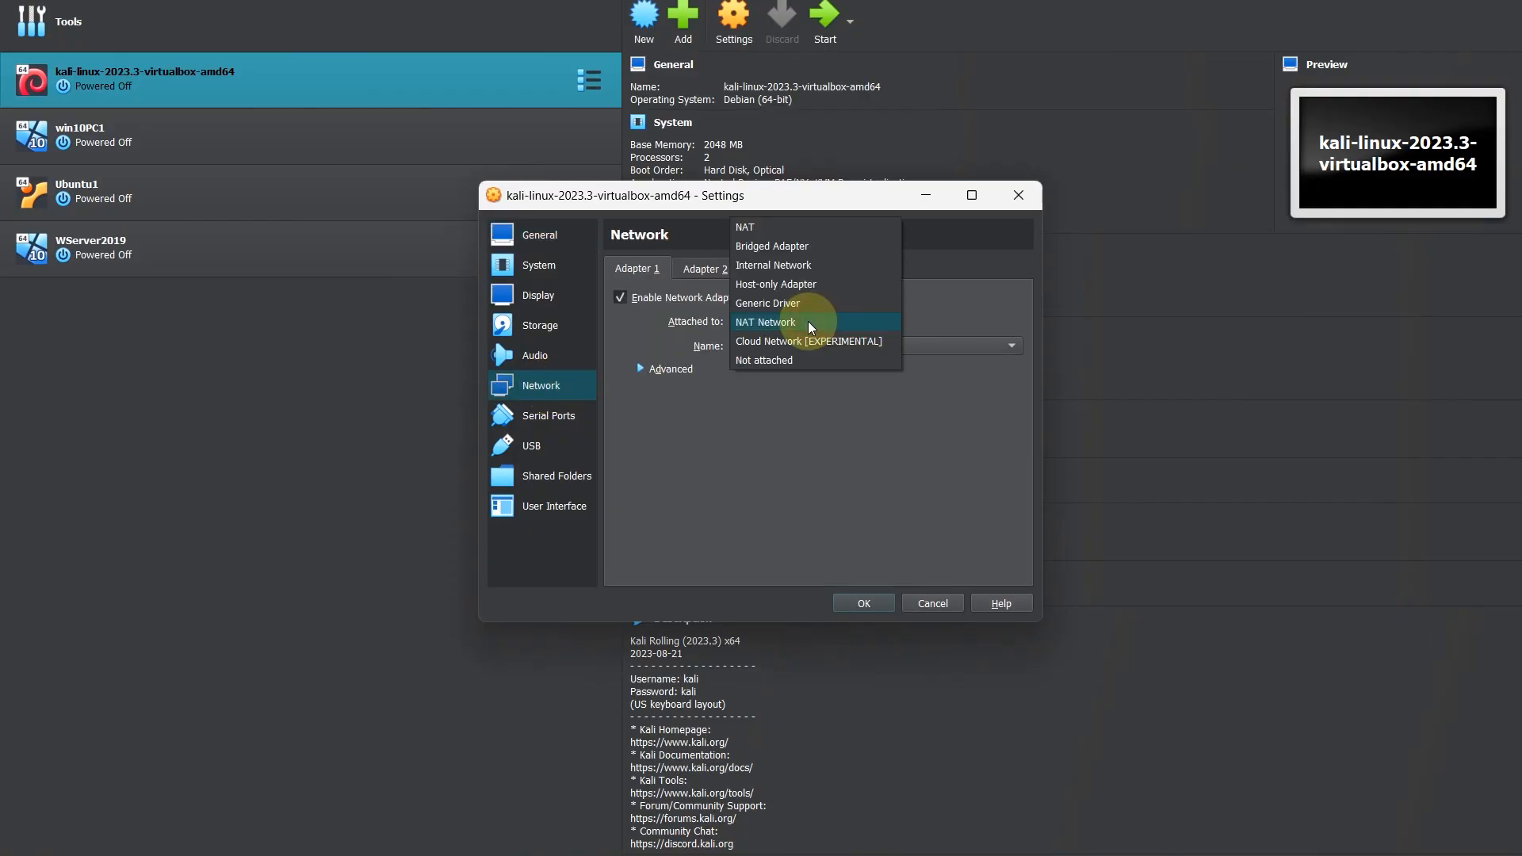
pyautogui.click(760, 321)
pyautogui.click(803, 351)
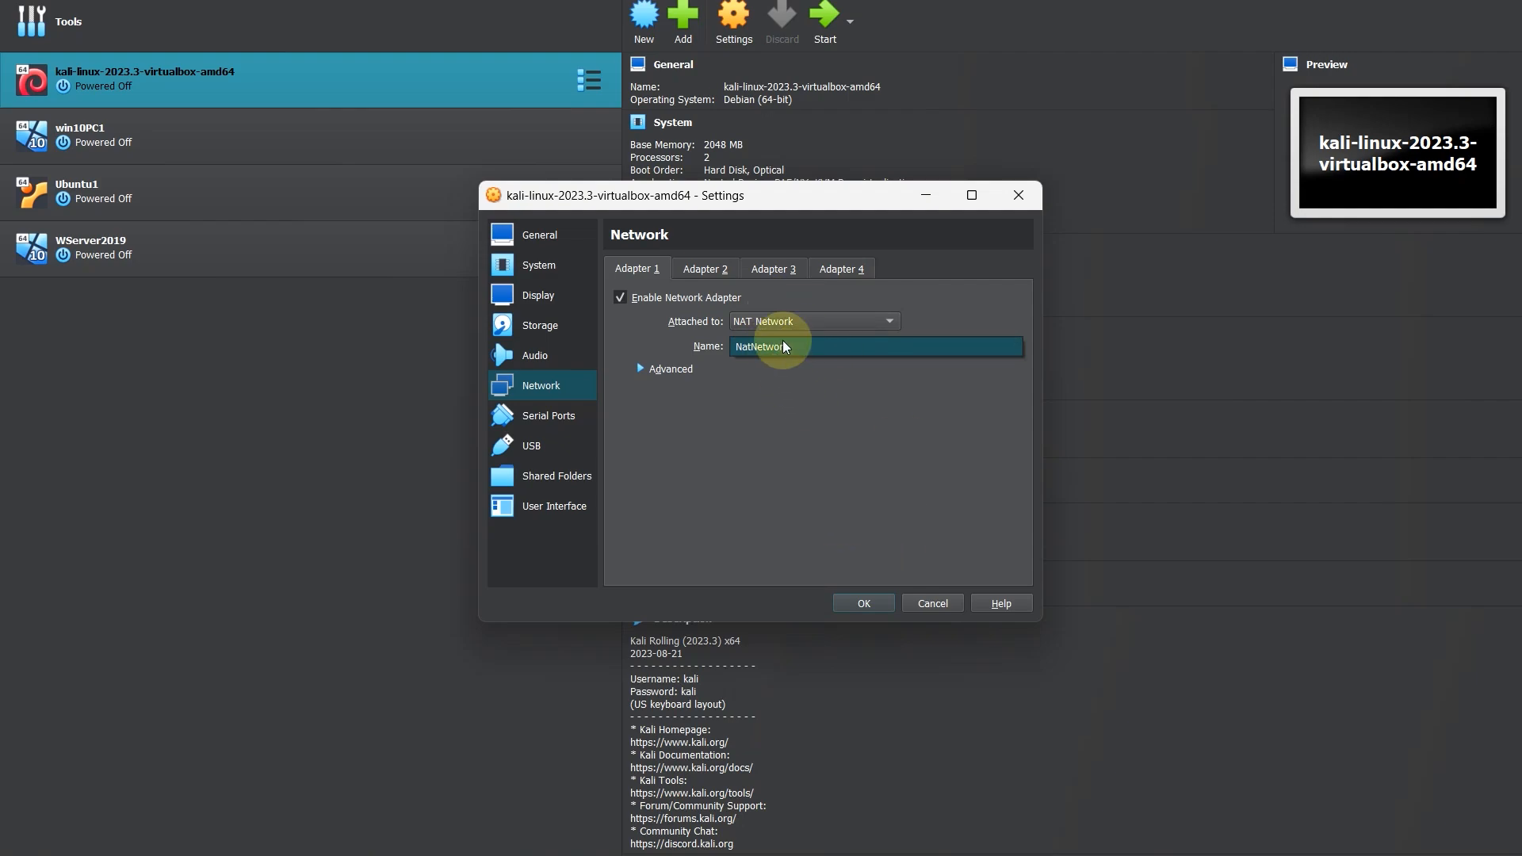
pyautogui.click(863, 605)
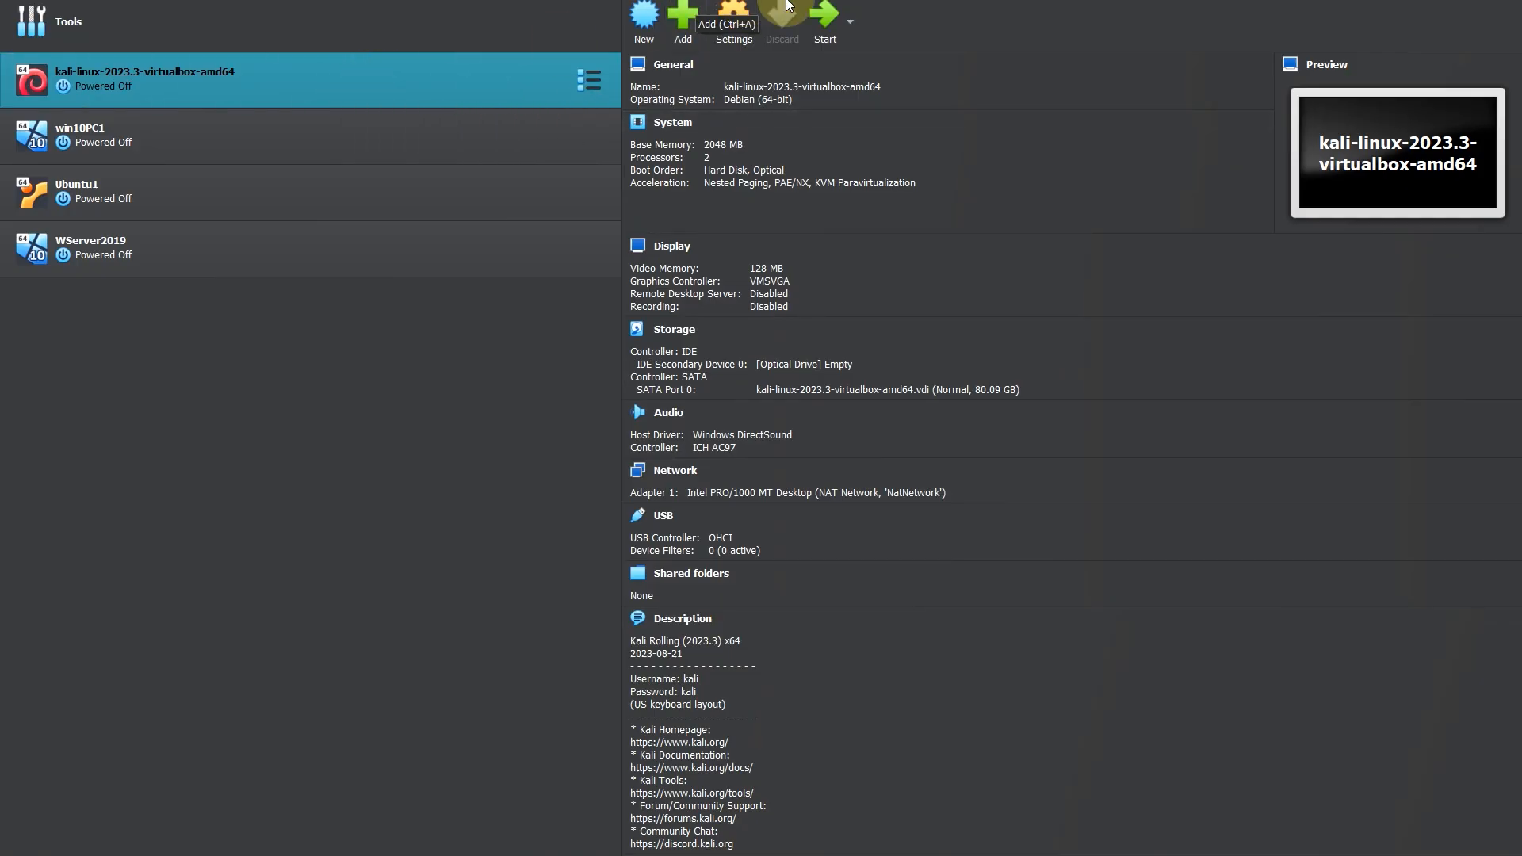
# Step: Attach Adapter 1 of the win10PC1 machine to the NAT network named NatNetwork and save the machine settings
pyautogui.click(277, 136)
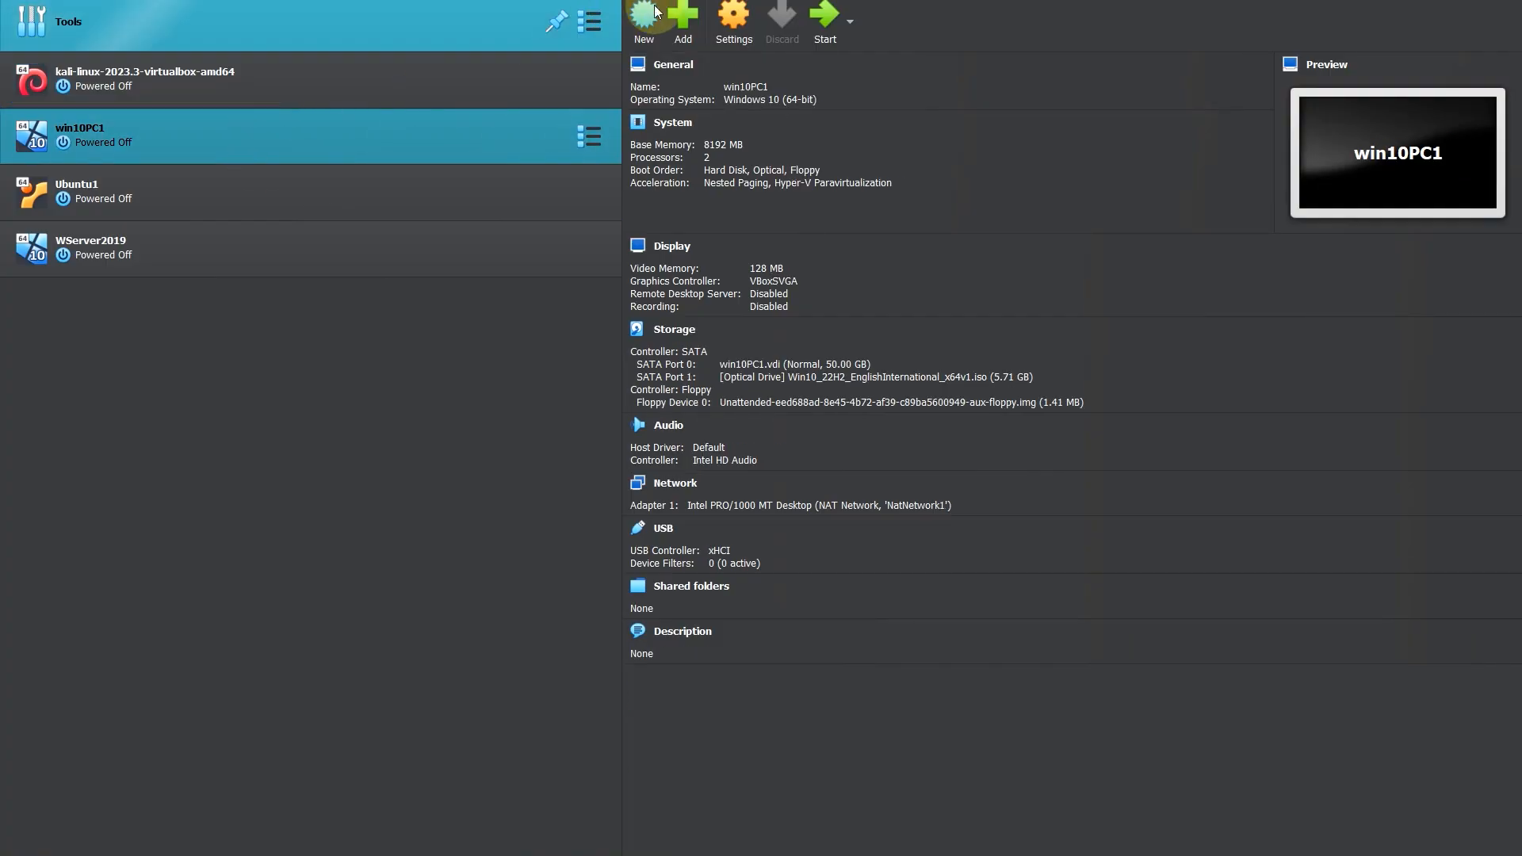
pyautogui.click(747, 40)
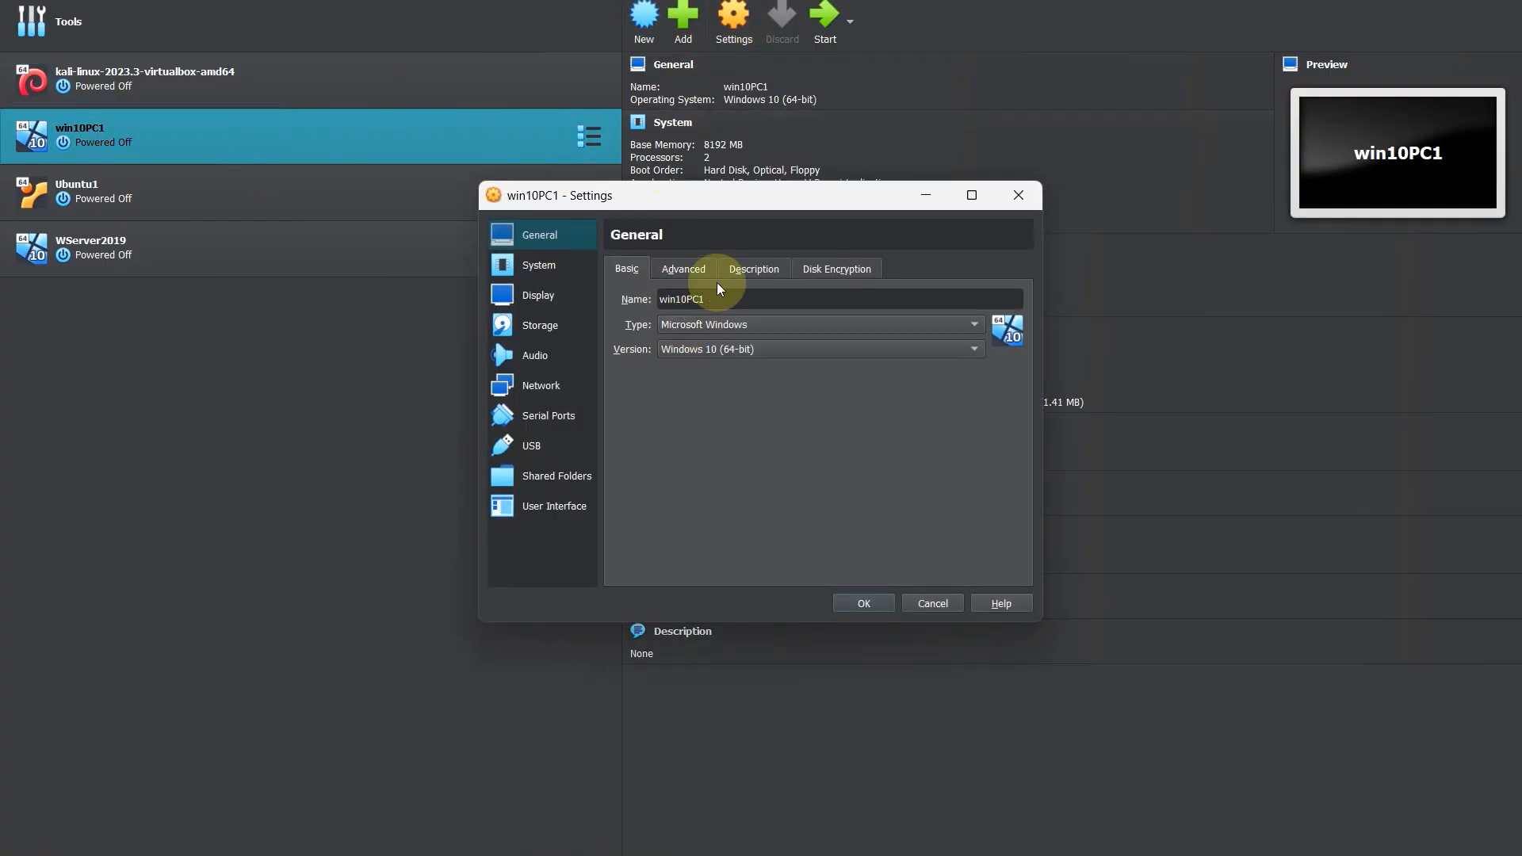
pyautogui.click(545, 388)
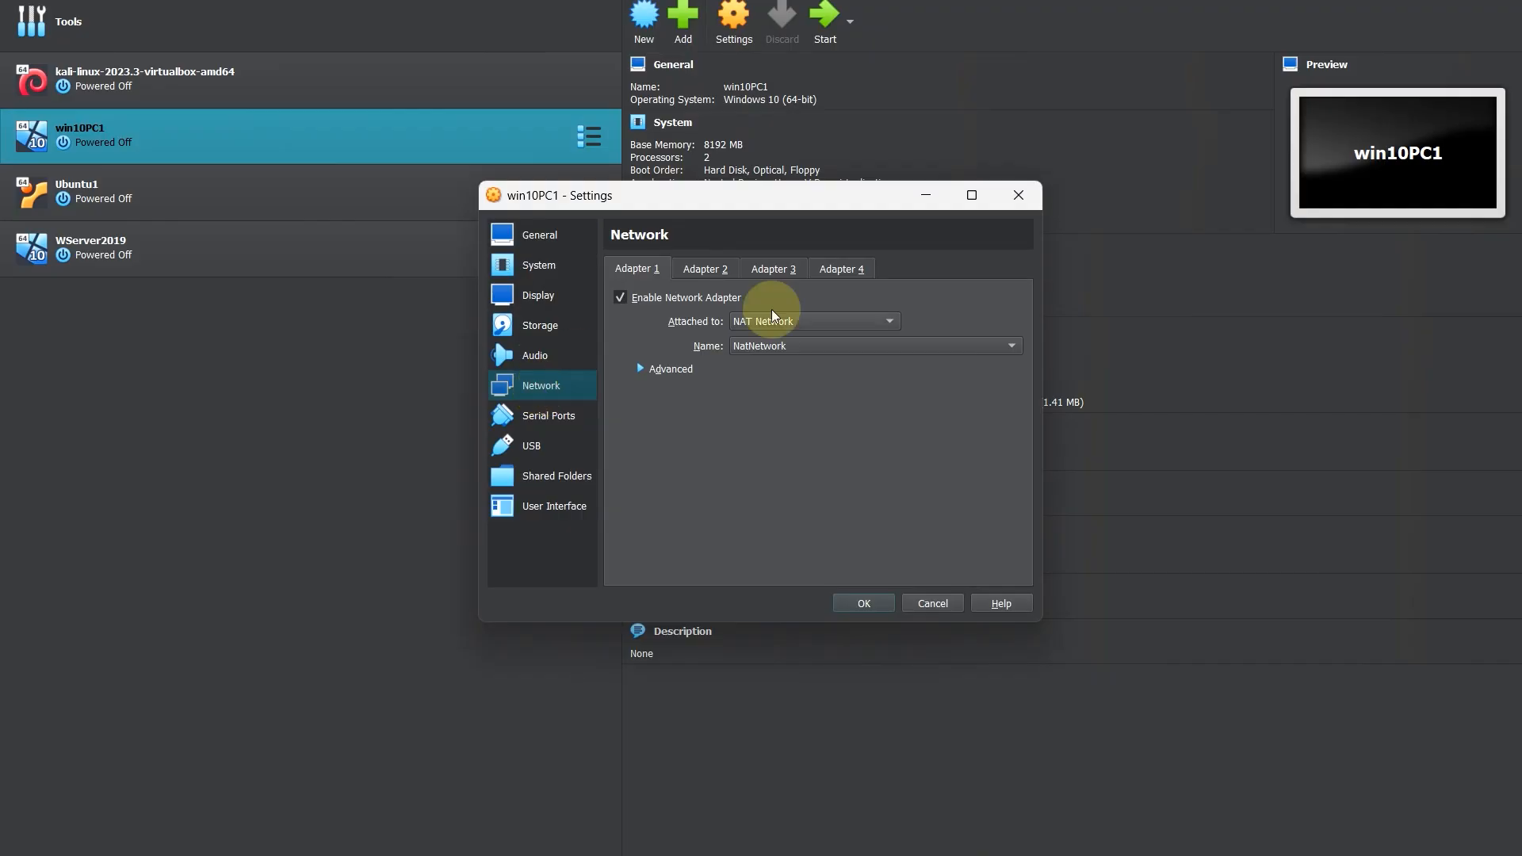
pyautogui.click(767, 347)
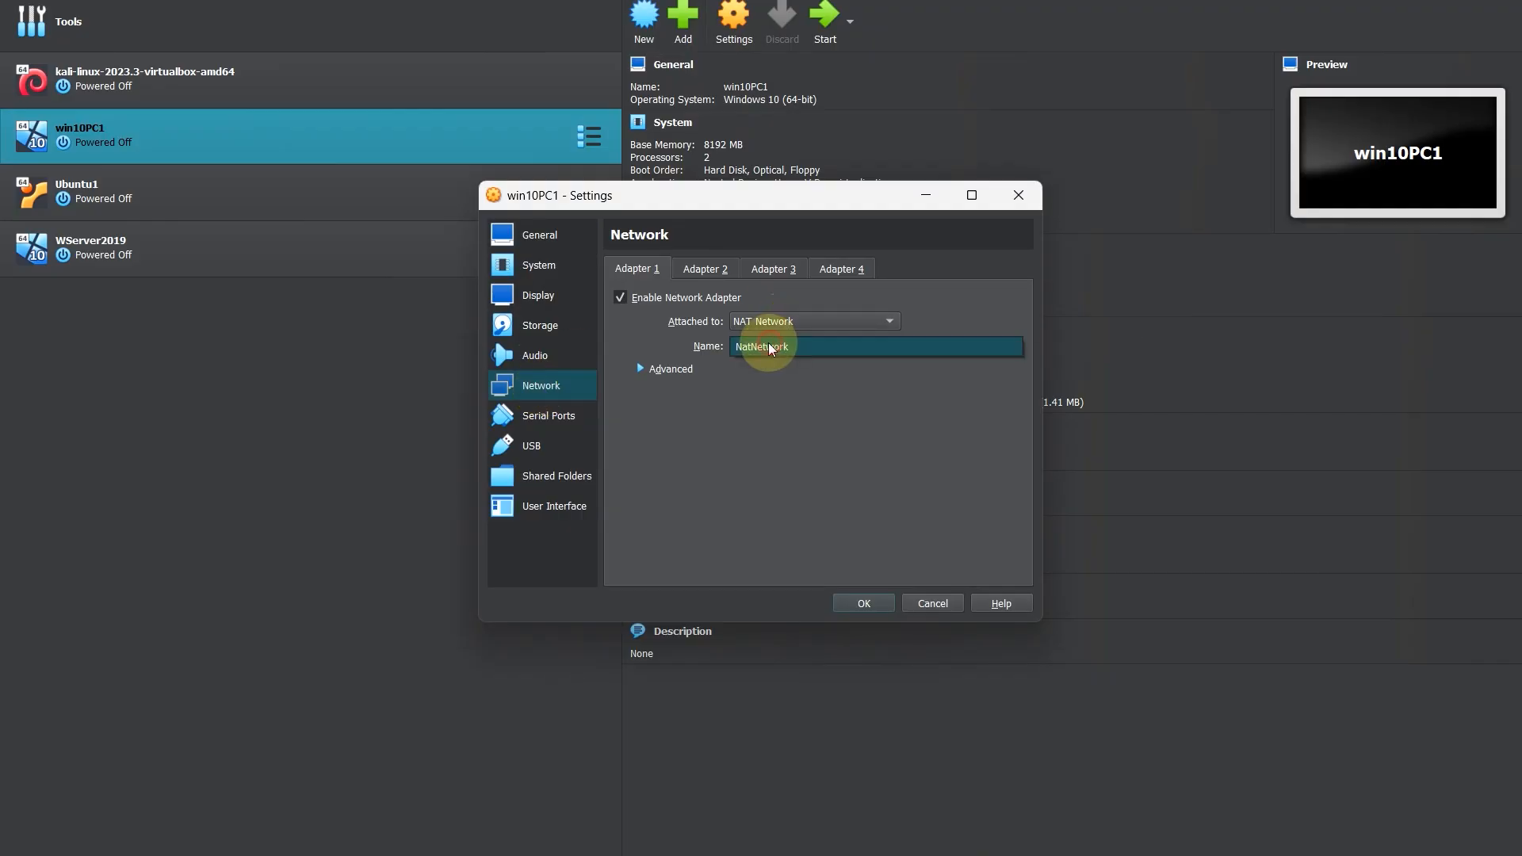
pyautogui.click(848, 600)
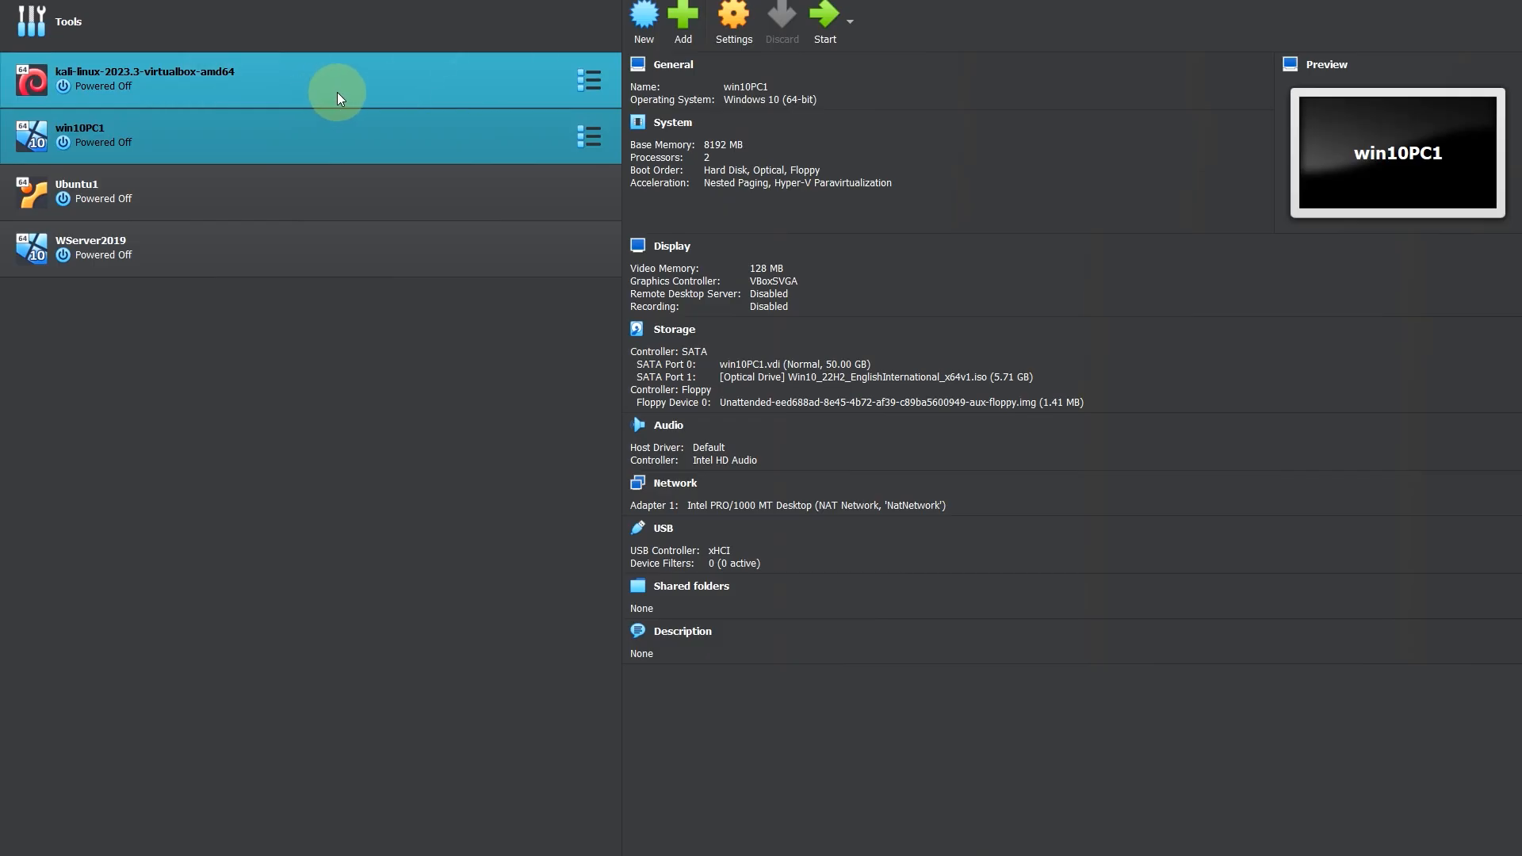
# Step: Start the kali-linux-2023.3-virtualbox-amd64 and win10PC1 virtual machines
pyautogui.click(405, 85)
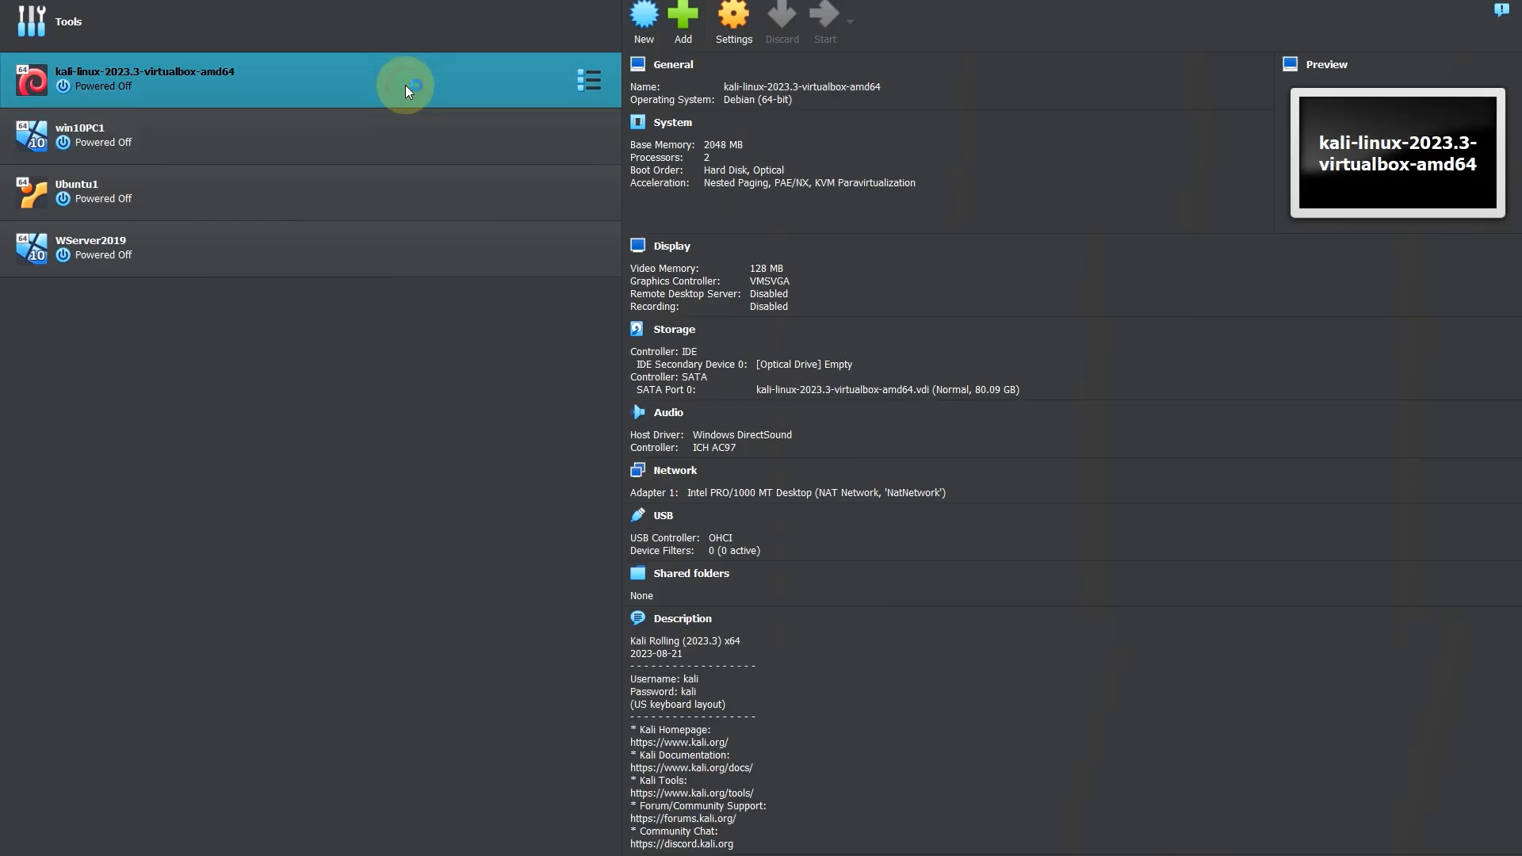
pyautogui.doubleClick(80, 59)
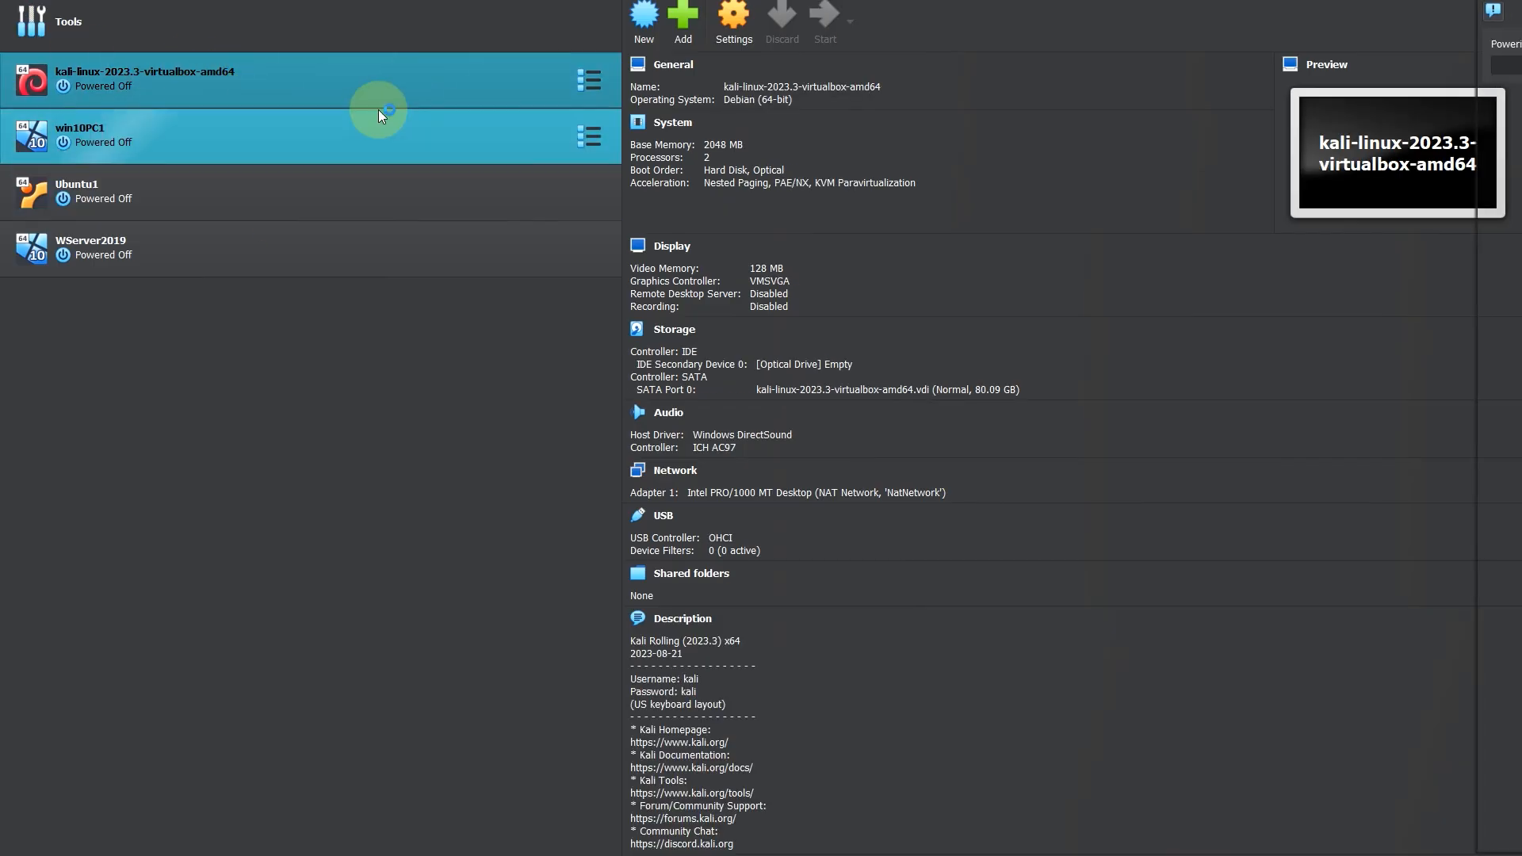
pyautogui.doubleClick(297, 144)
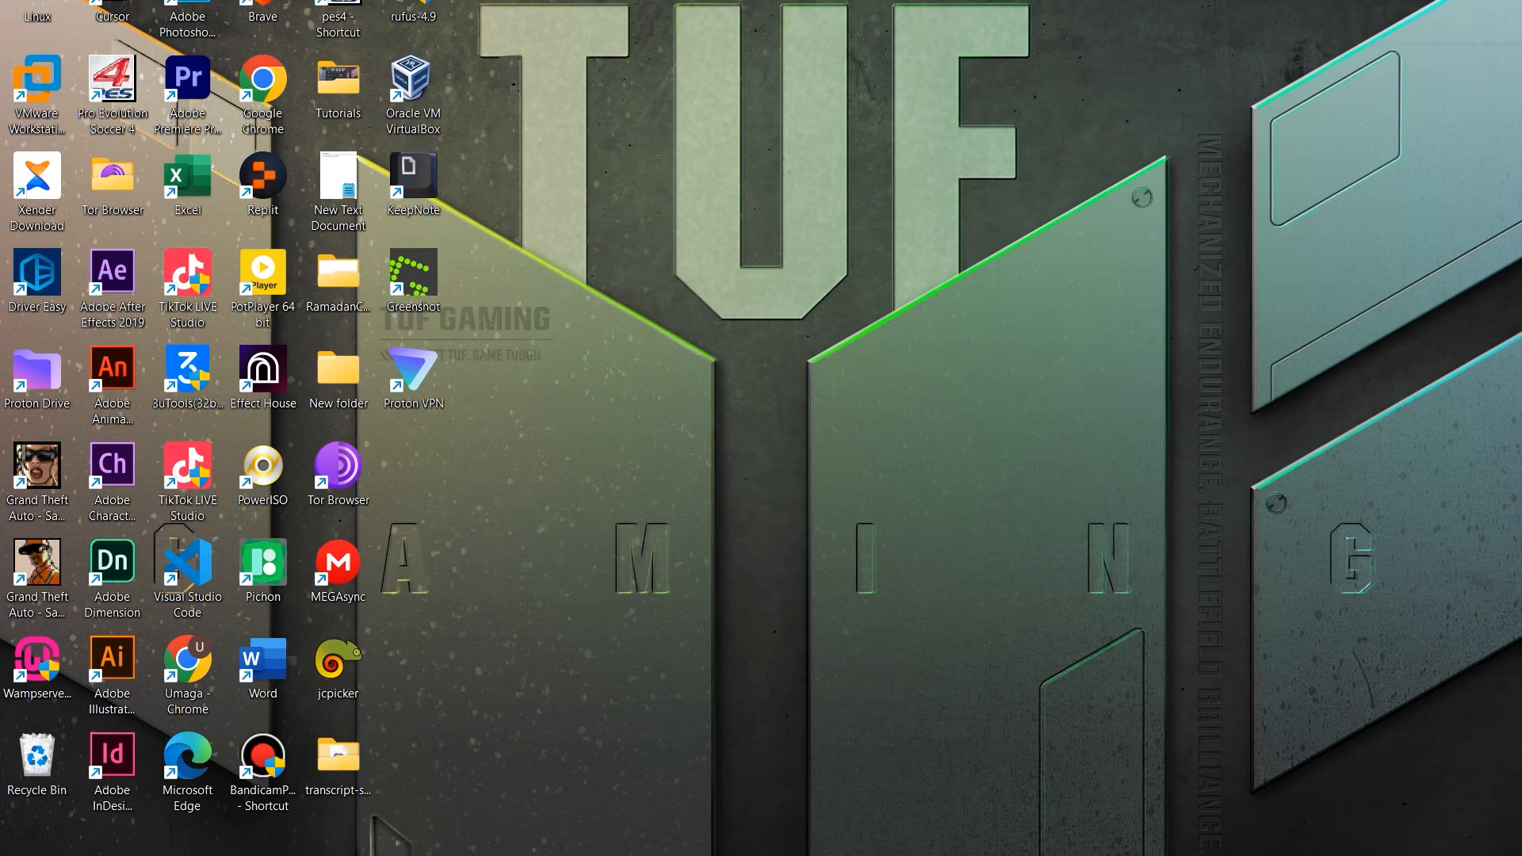
# Step: In the Kali machine, open a terminal, run "ip a" and highlight the eth0 interface's IP and broadcast addresses
pyautogui.click(1113, 829)
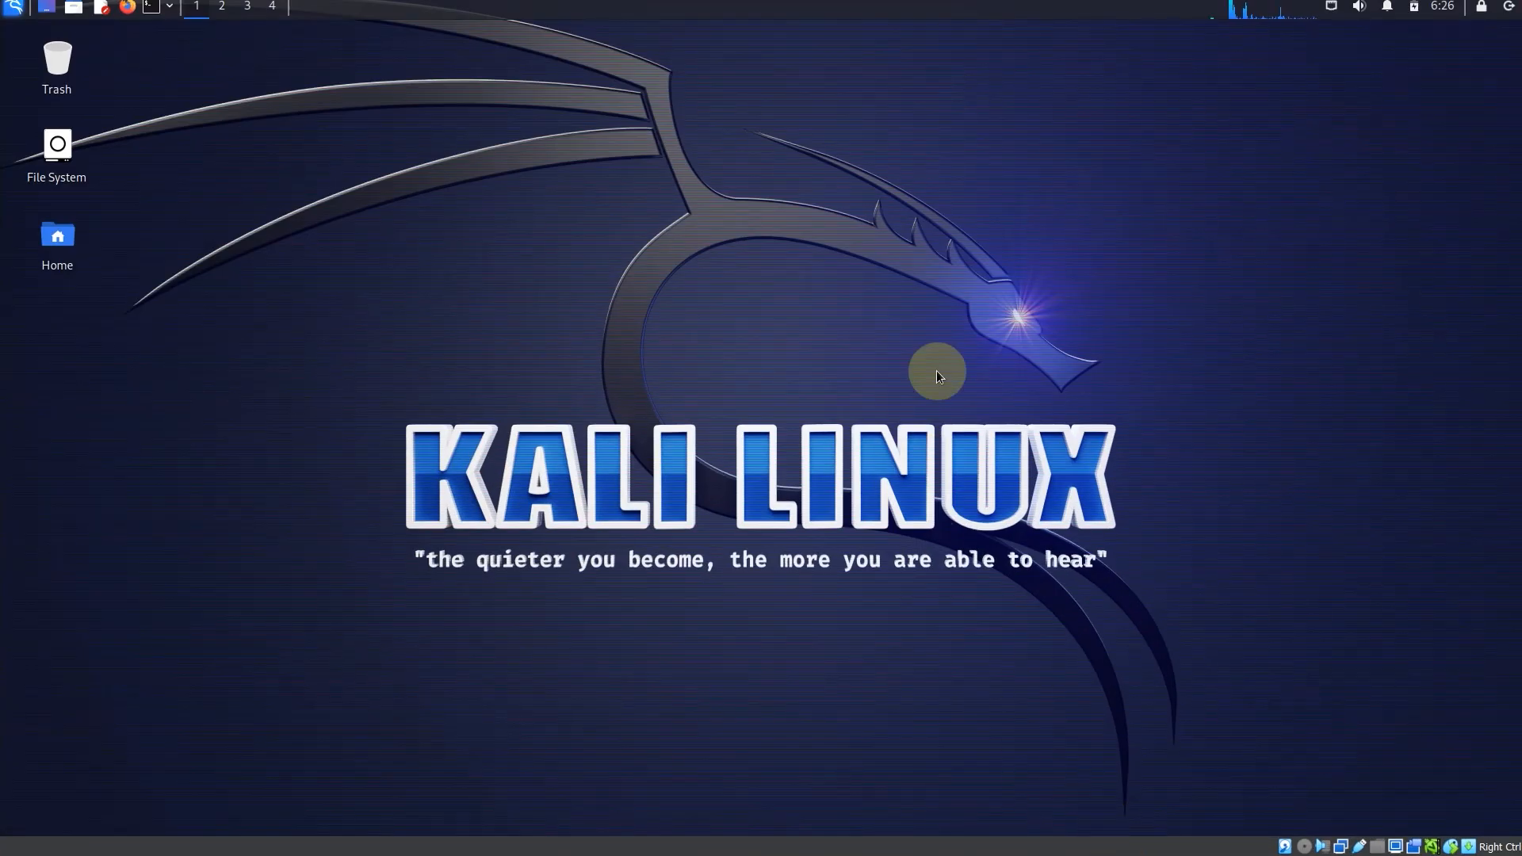
pyautogui.click(150, 10)
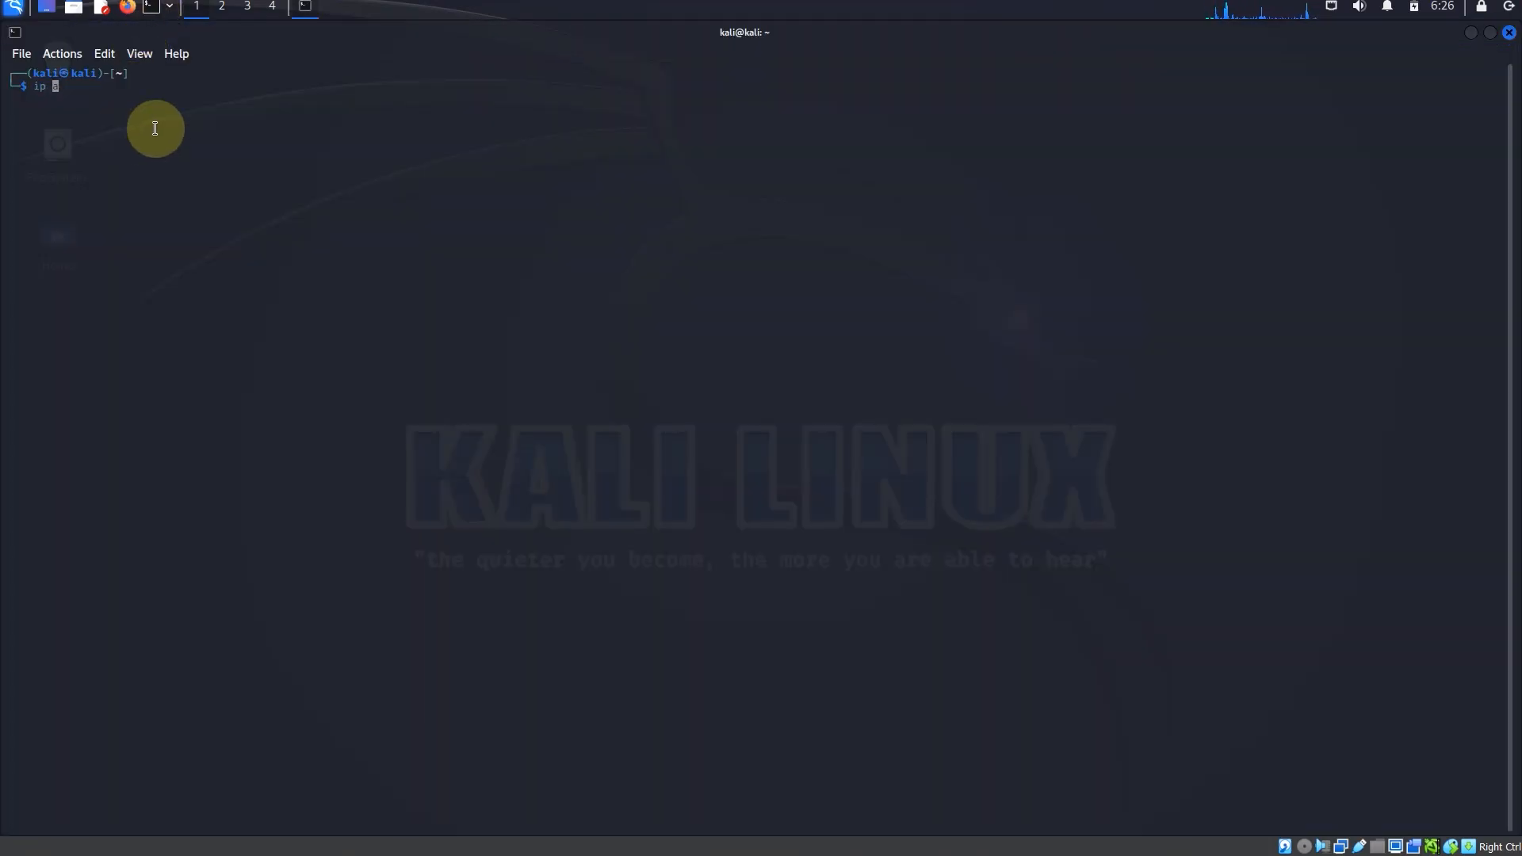
pyautogui.write('ip a')
pyautogui.press('Return')
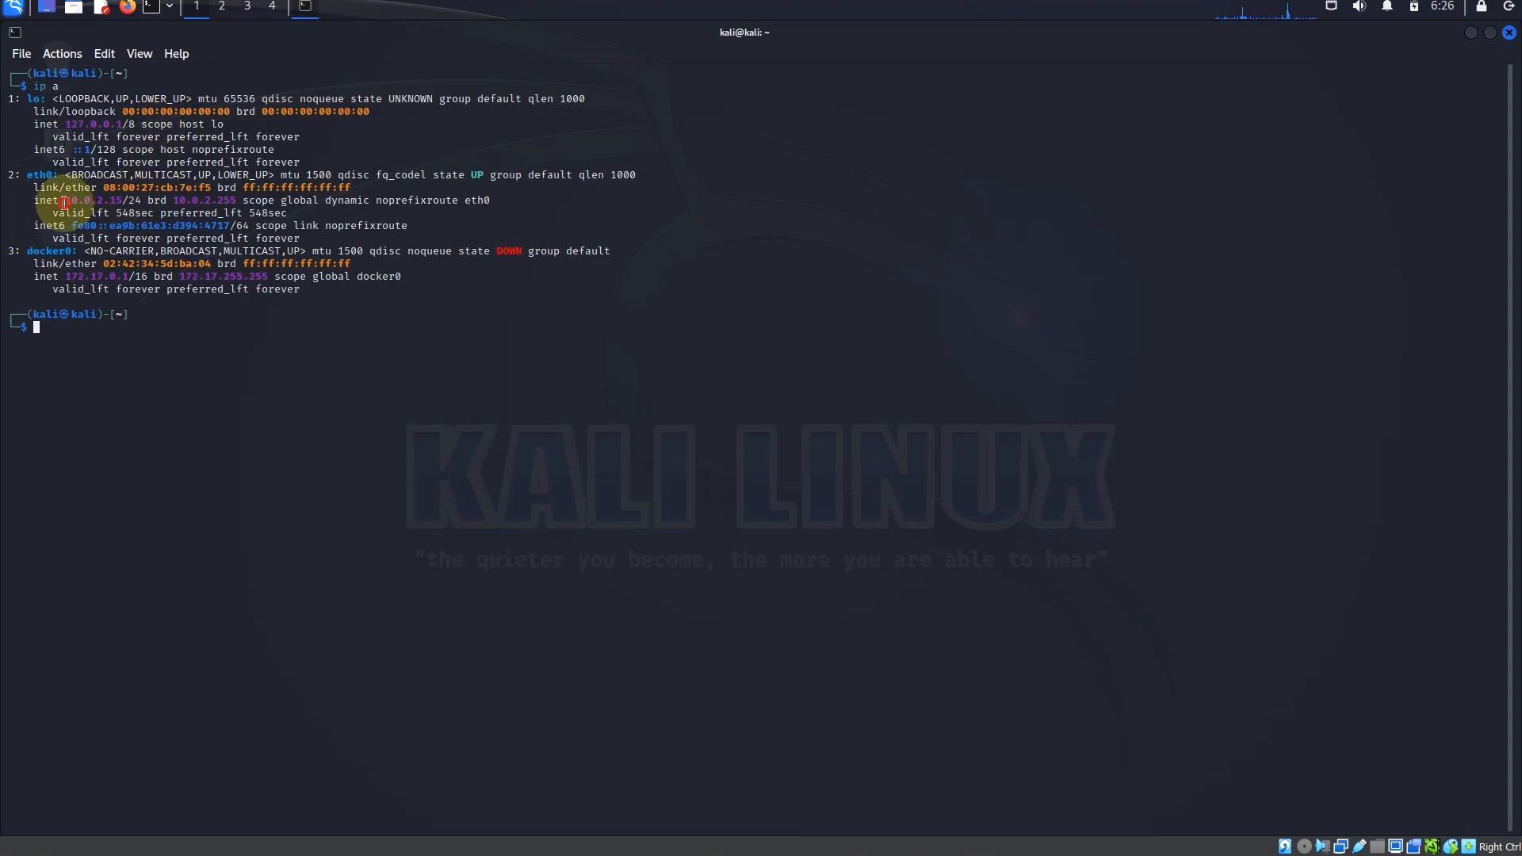
pyautogui.moveTo(64, 202); pyautogui.dragTo(102, 200)
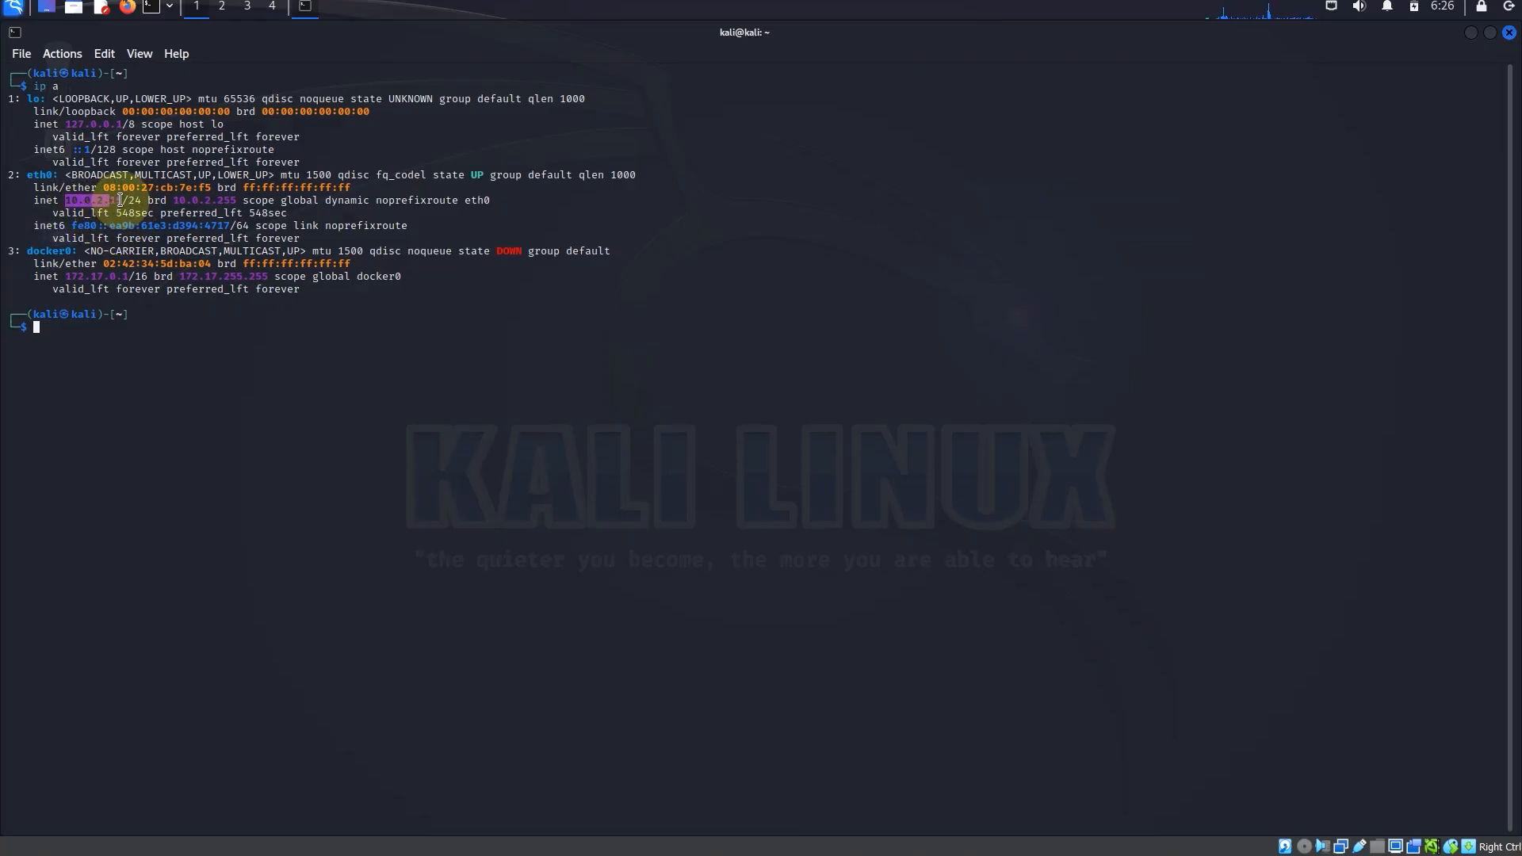
pyautogui.moveTo(119, 201); pyautogui.dragTo(61, 198)
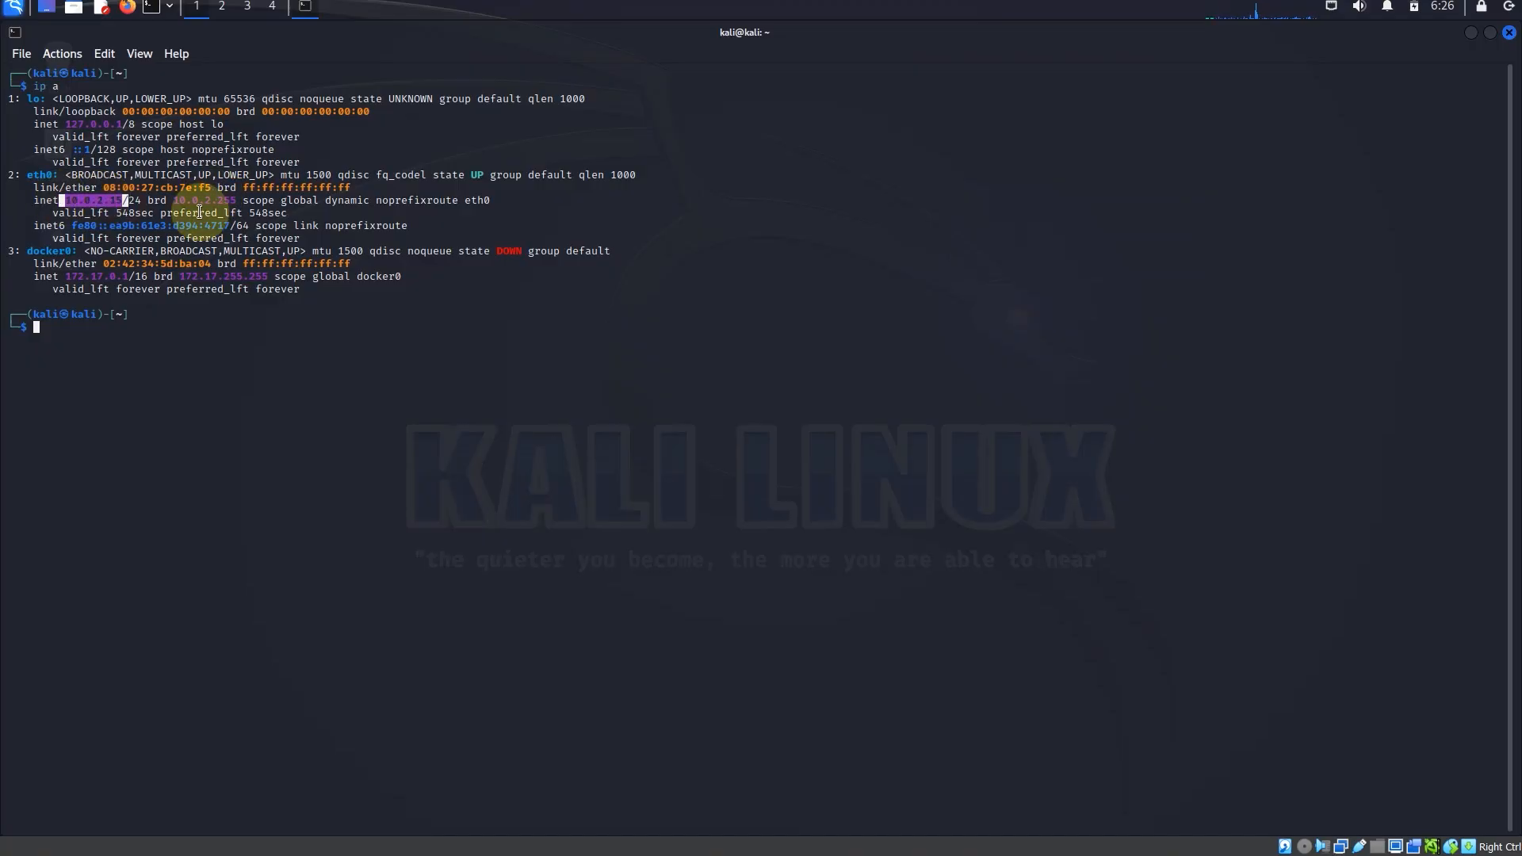
pyautogui.moveTo(239, 204); pyautogui.dragTo(173, 201)
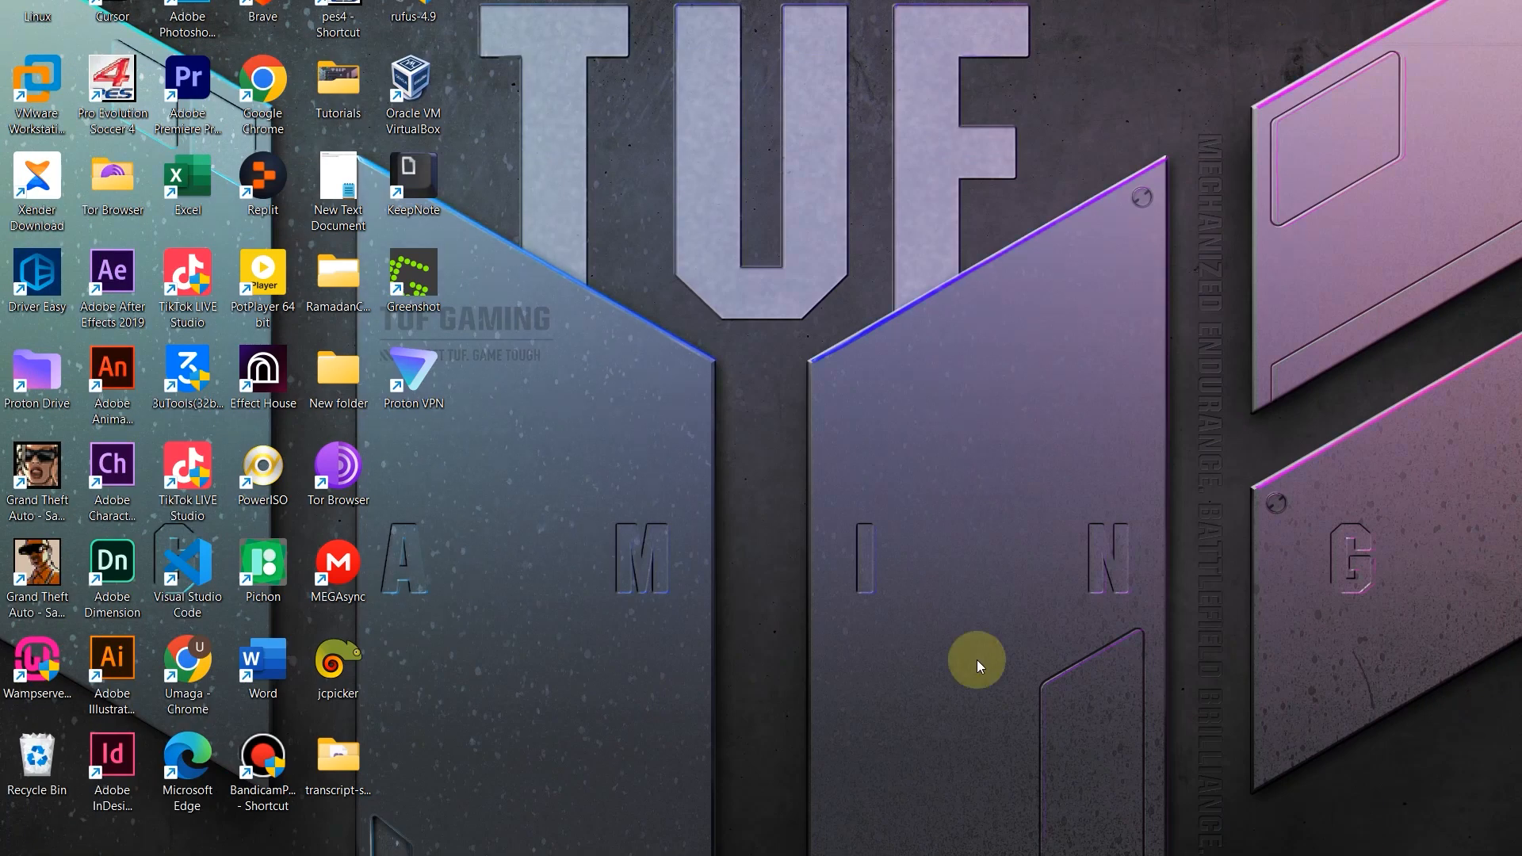
# Step: Switch to the win10PC1 machine and open Command Prompt
pyautogui.moveTo(1039, 842)
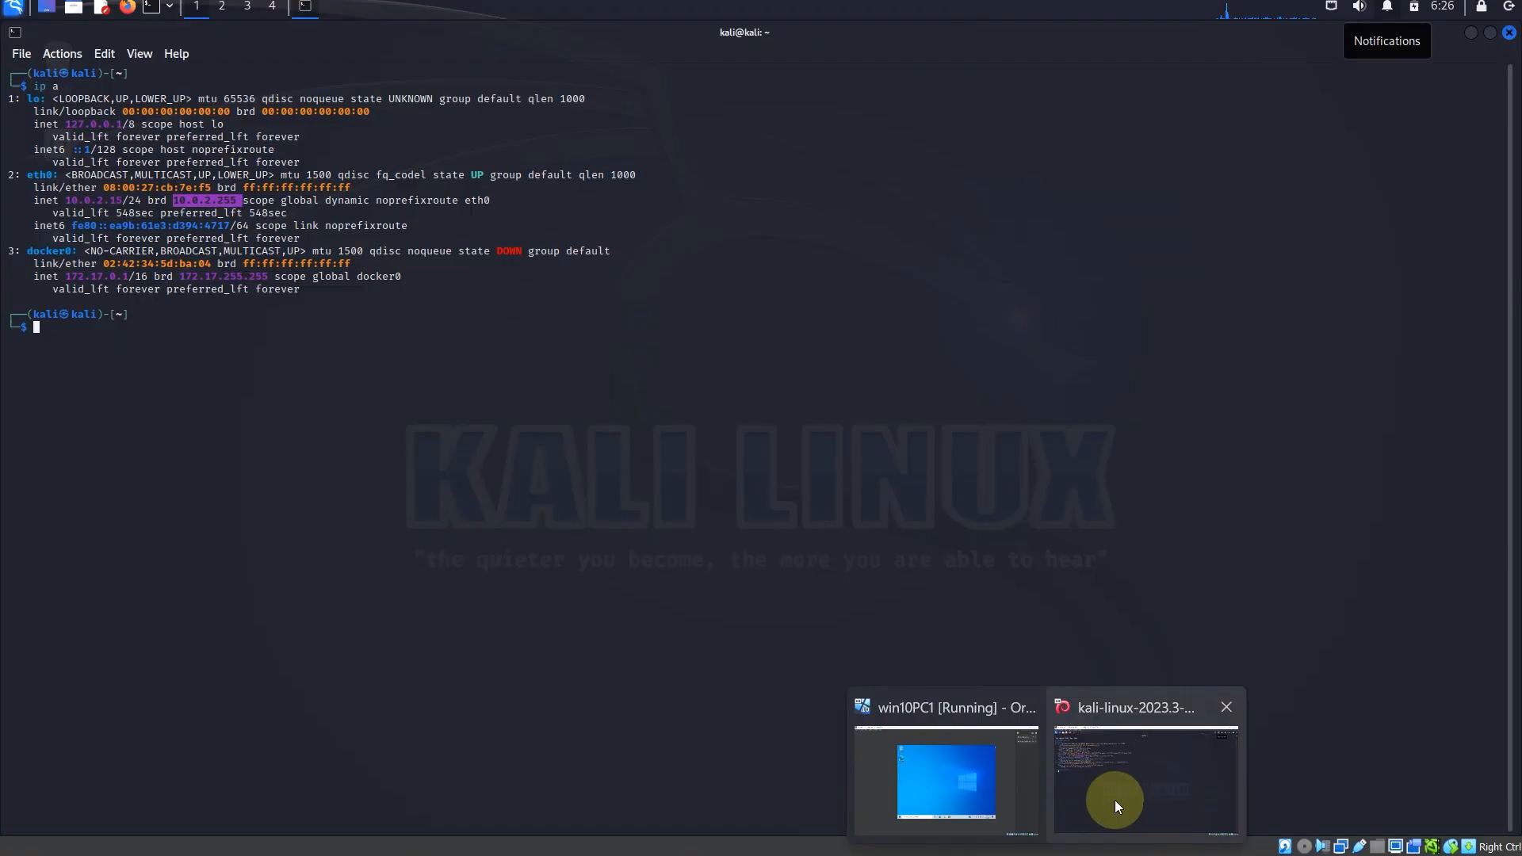
pyautogui.click(1014, 802)
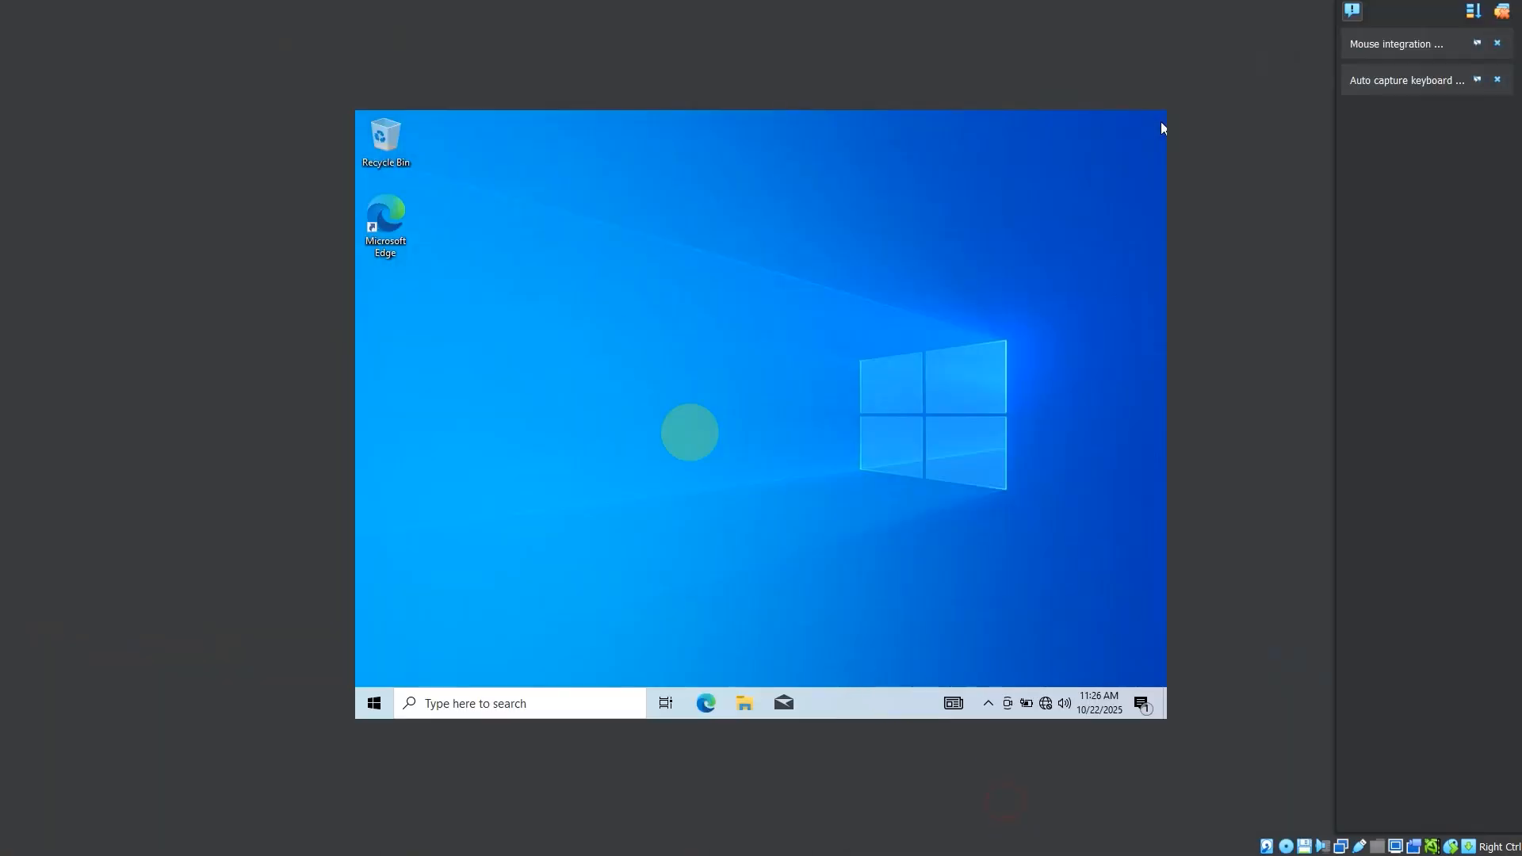
pyautogui.click(570, 707)
pyautogui.write('cmd')
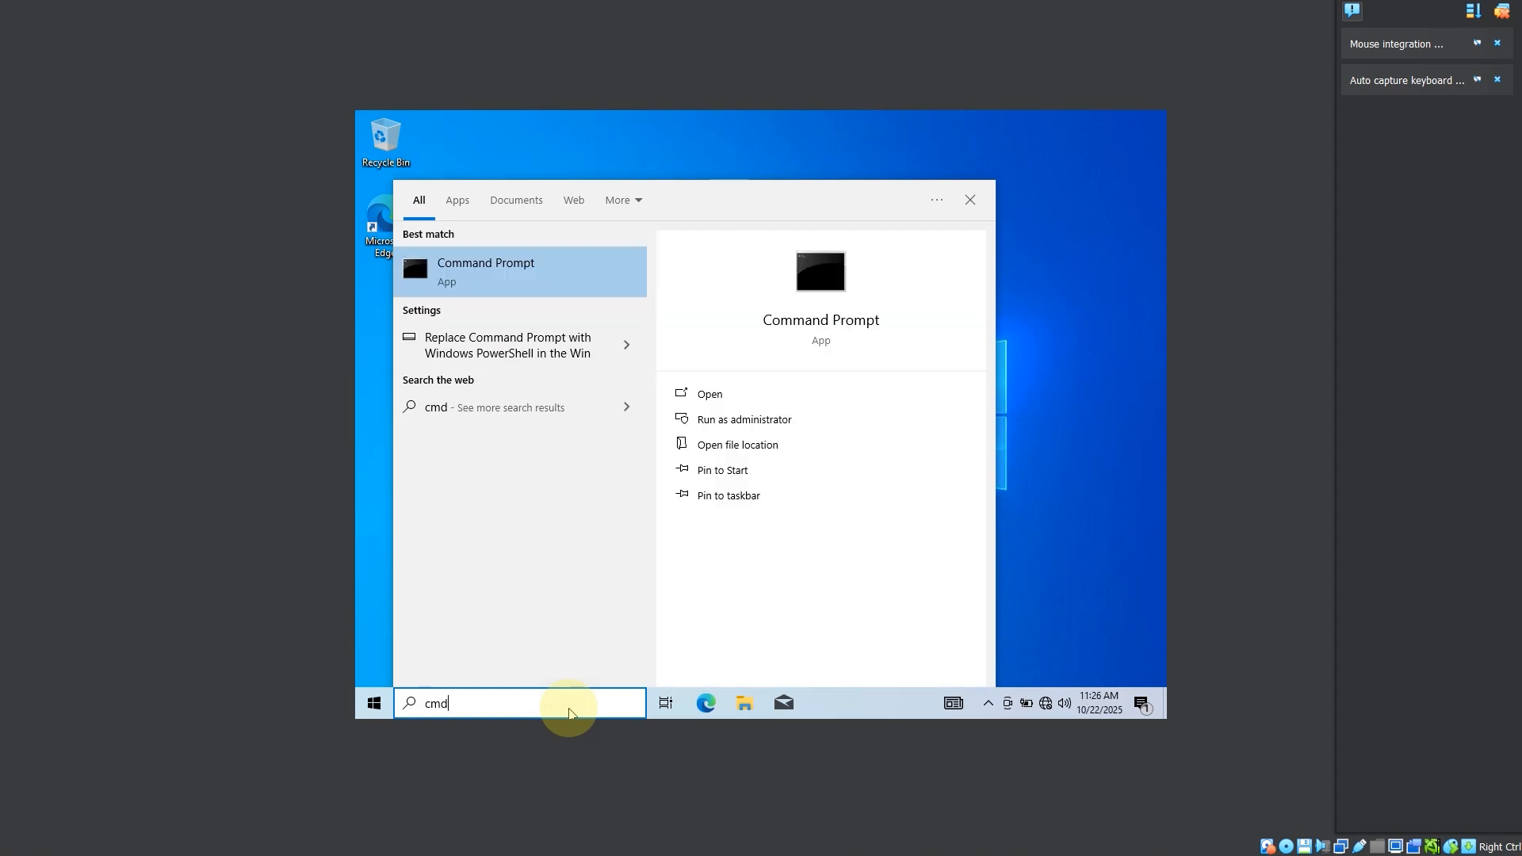
pyautogui.press('Return')
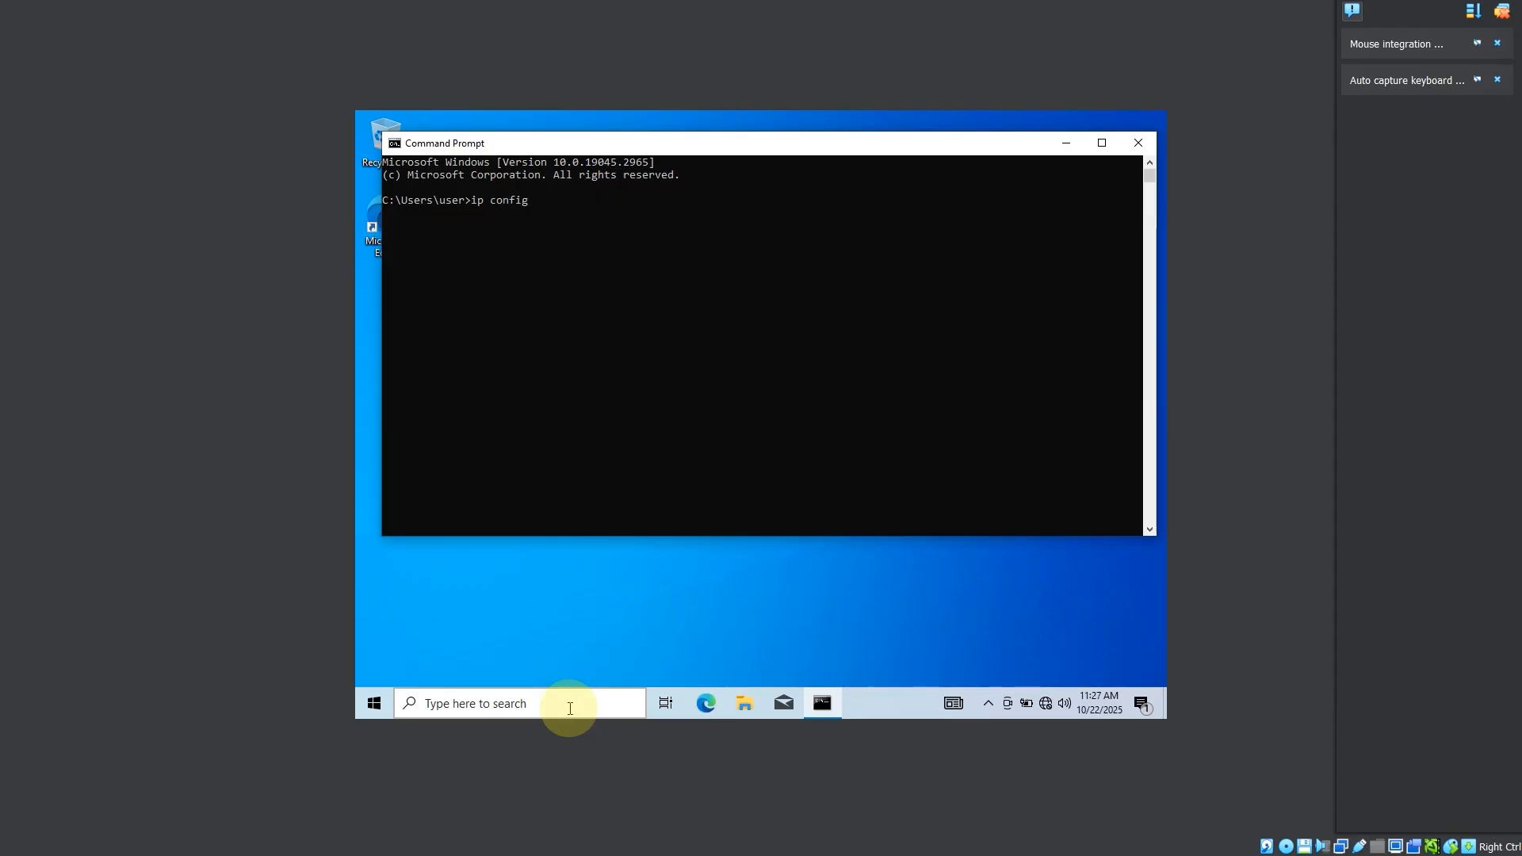
# Step: Run "ipconfig" in Command Prompt to check the Windows machine's IP configuration
pyautogui.write('config')
pyautogui.press('Return')
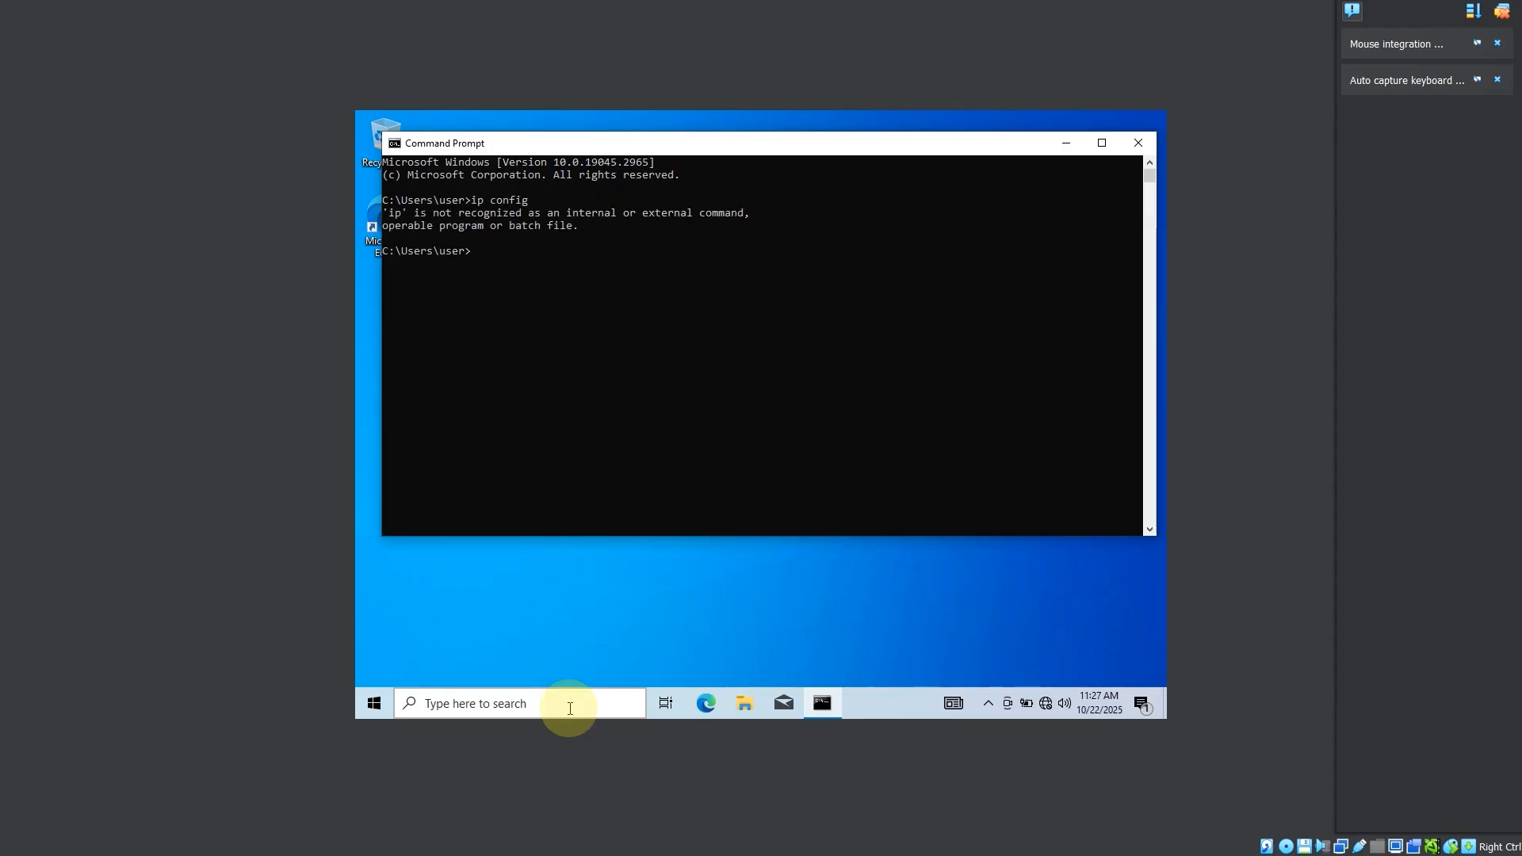
pyautogui.click(569, 708)
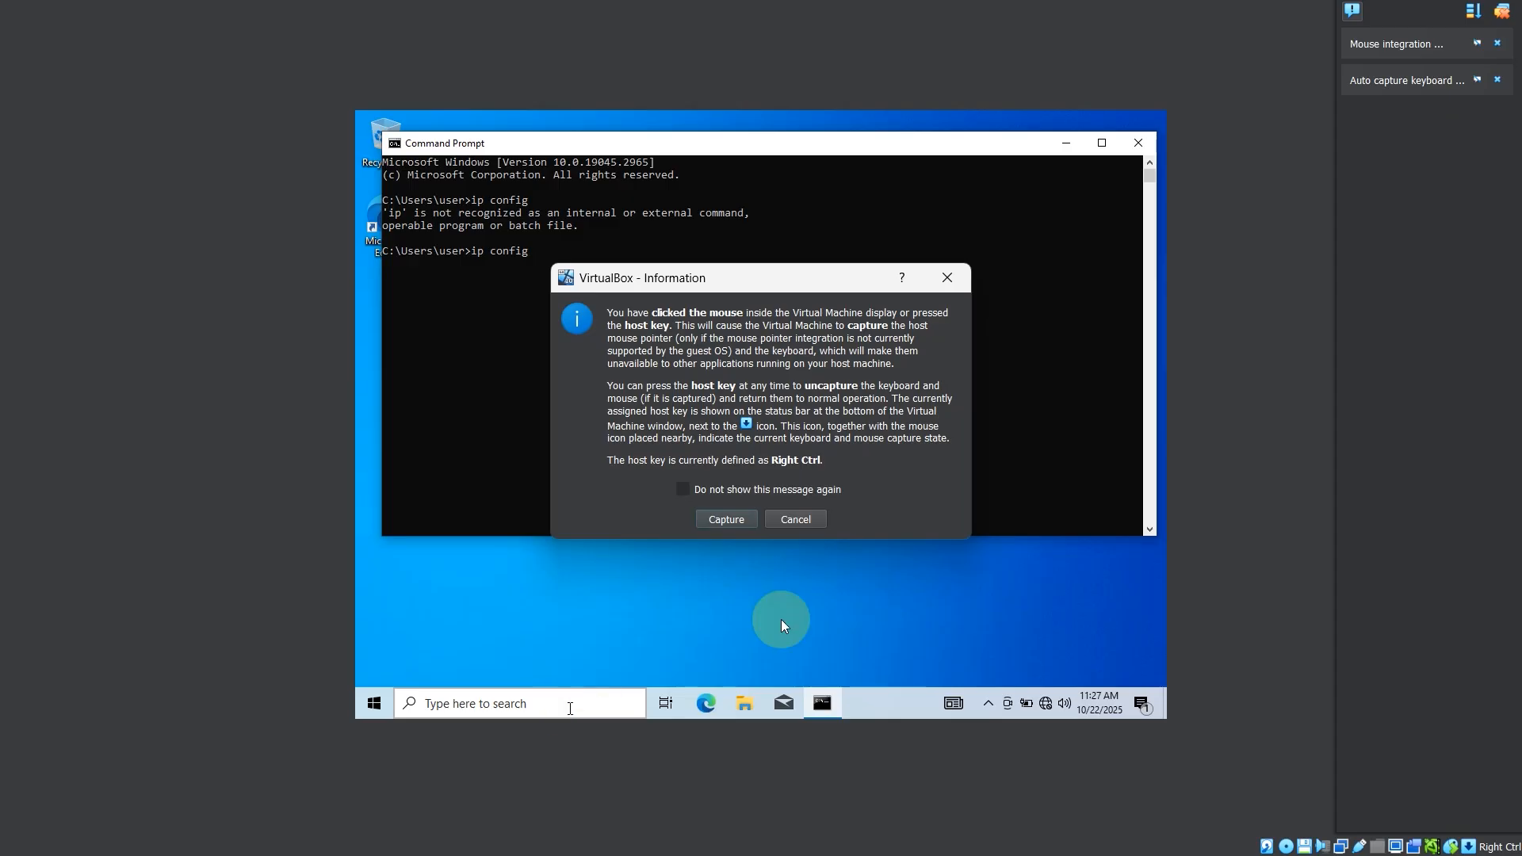
pyautogui.click(947, 277)
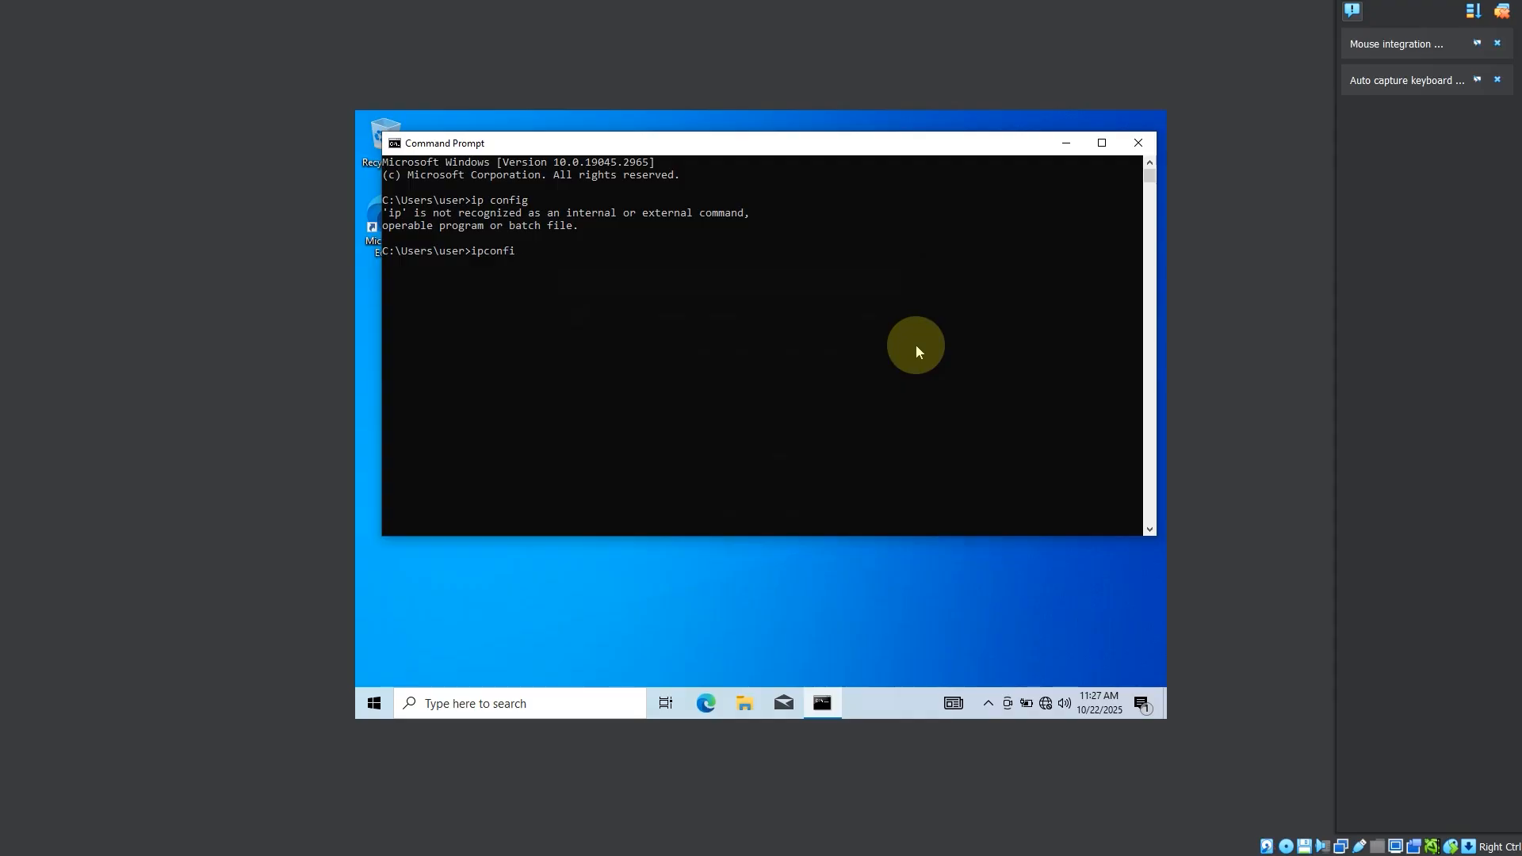
pyautogui.write('g')
pyautogui.press('Return')
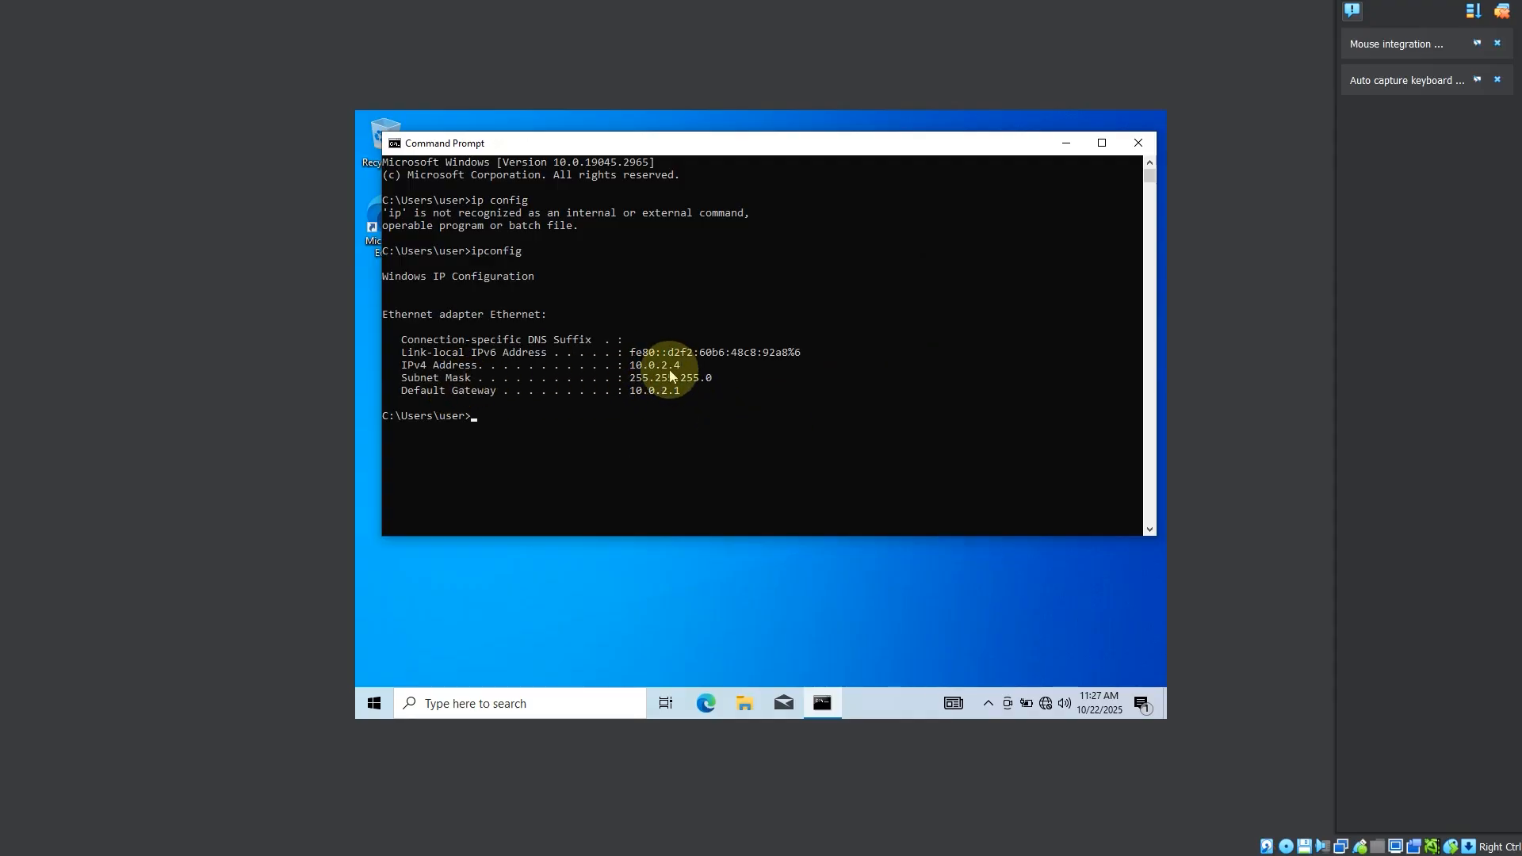
# Step: Check the Kali machine's eth0 address again and look over both running machines' entries in the VirtualBox manager
pyautogui.moveTo(1043, 854)
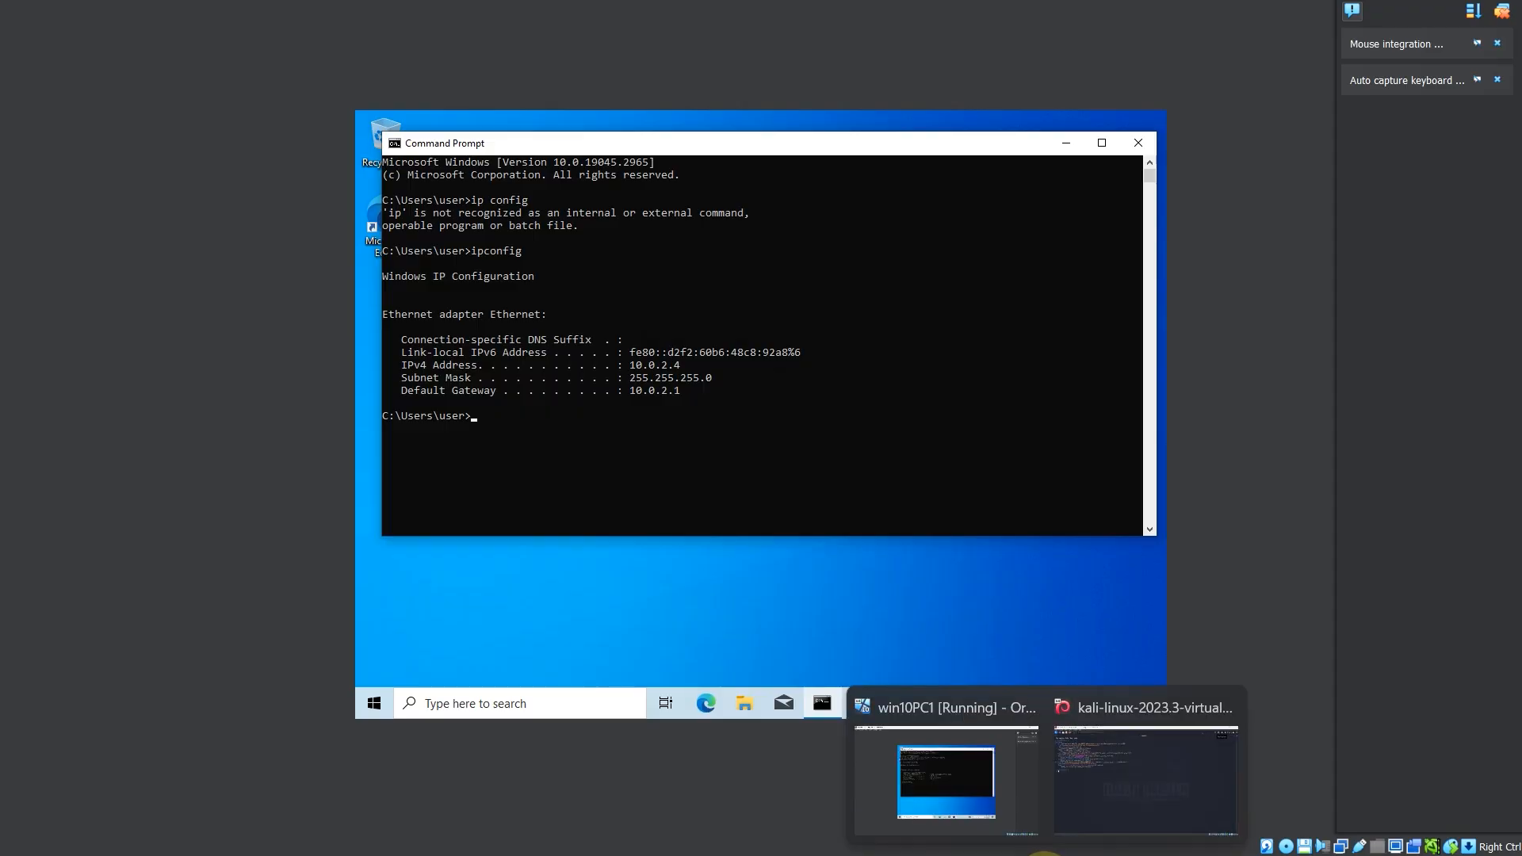
pyautogui.click(977, 789)
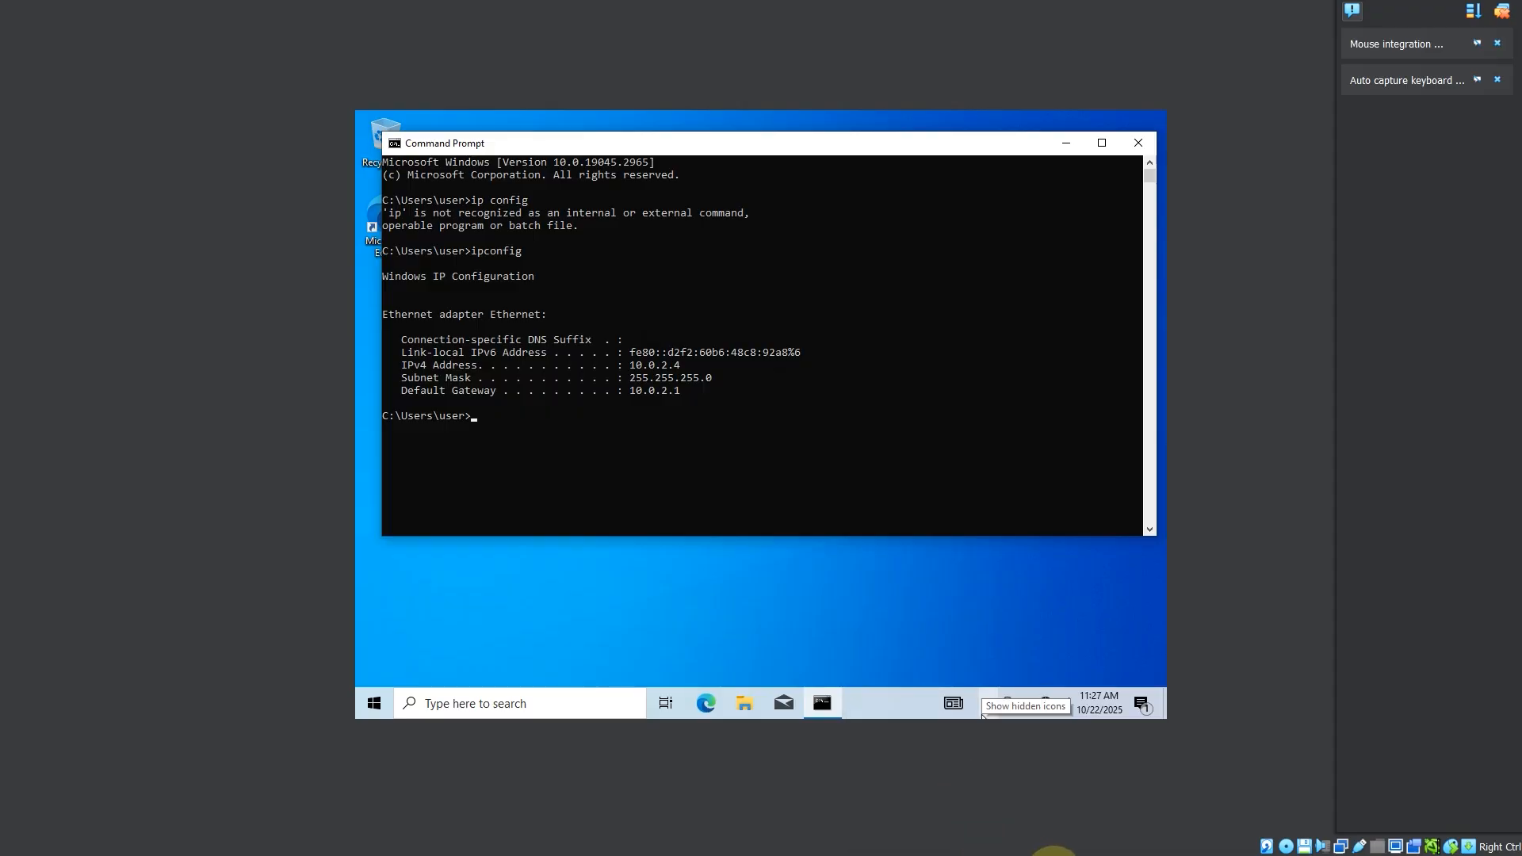
pyautogui.click(1108, 820)
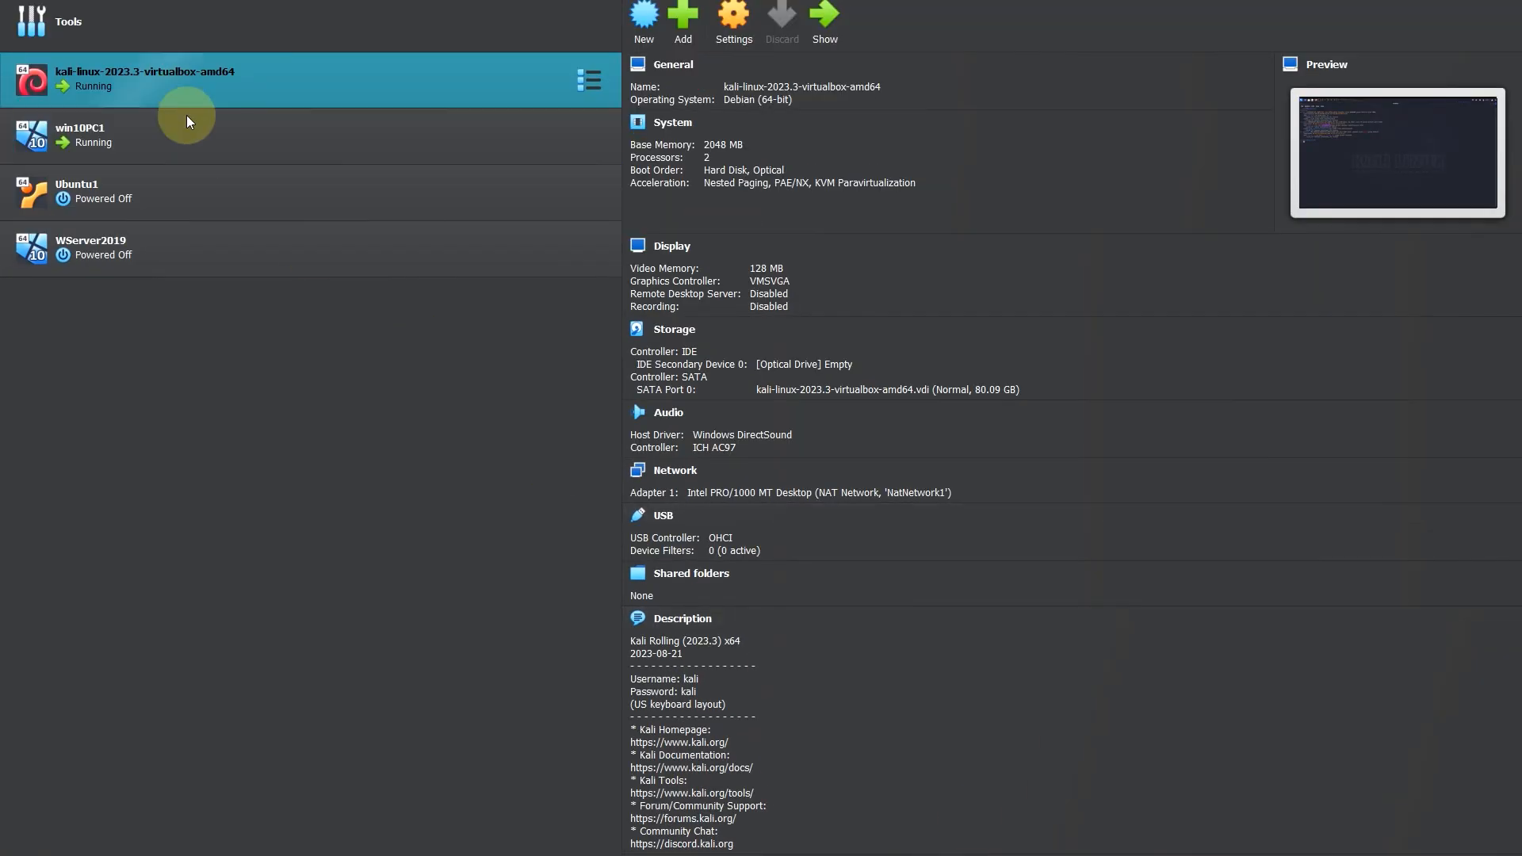
pyautogui.click(188, 119)
pyautogui.click(205, 133)
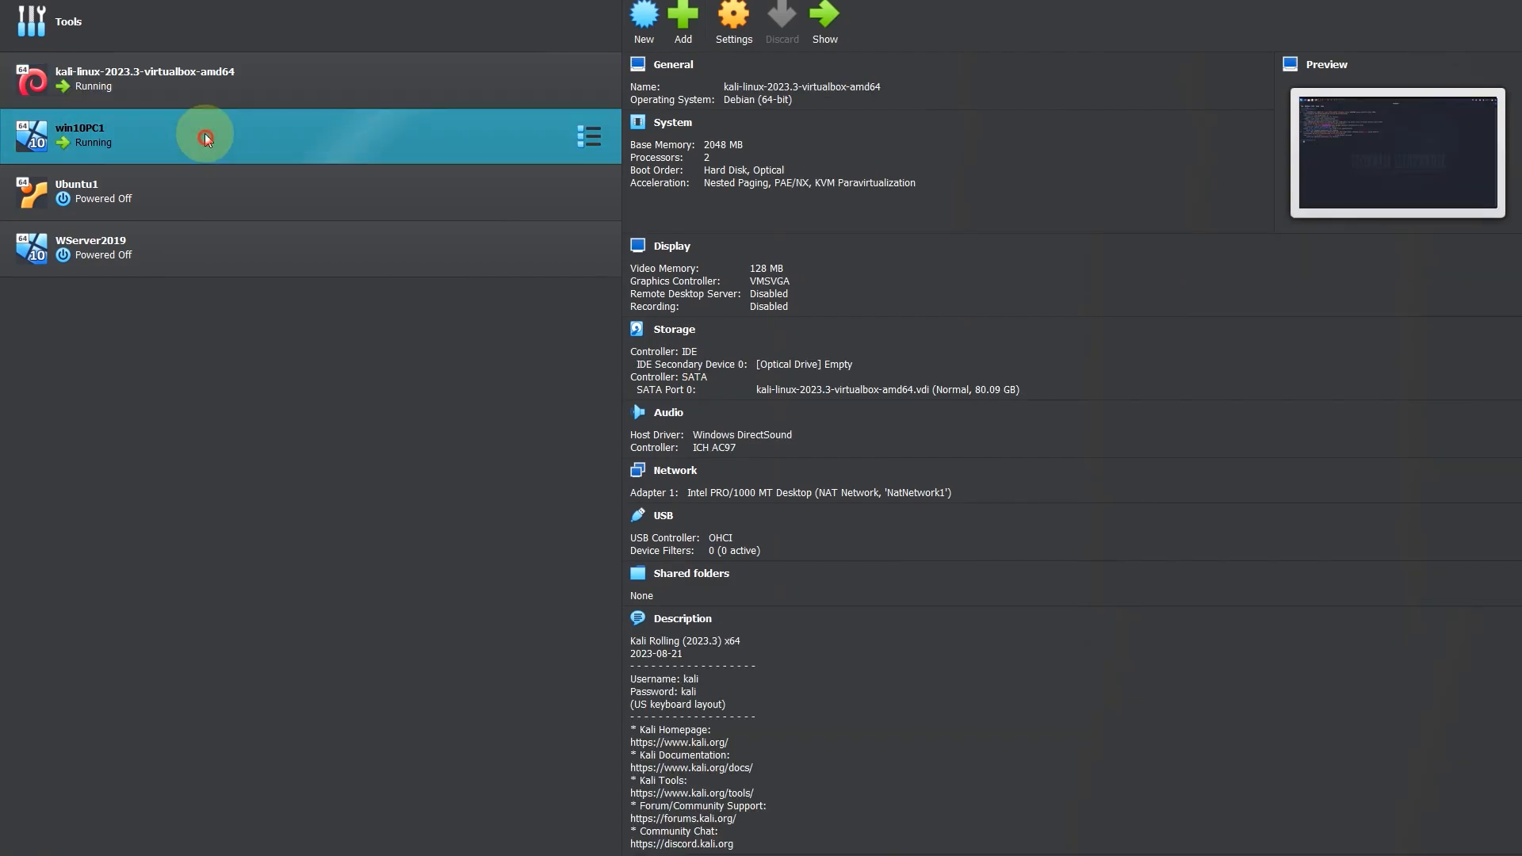
pyautogui.click(241, 75)
pyautogui.keyDown('ctrl'); pyautogui.click(231, 113); pyautogui.keyUp('ctrl')
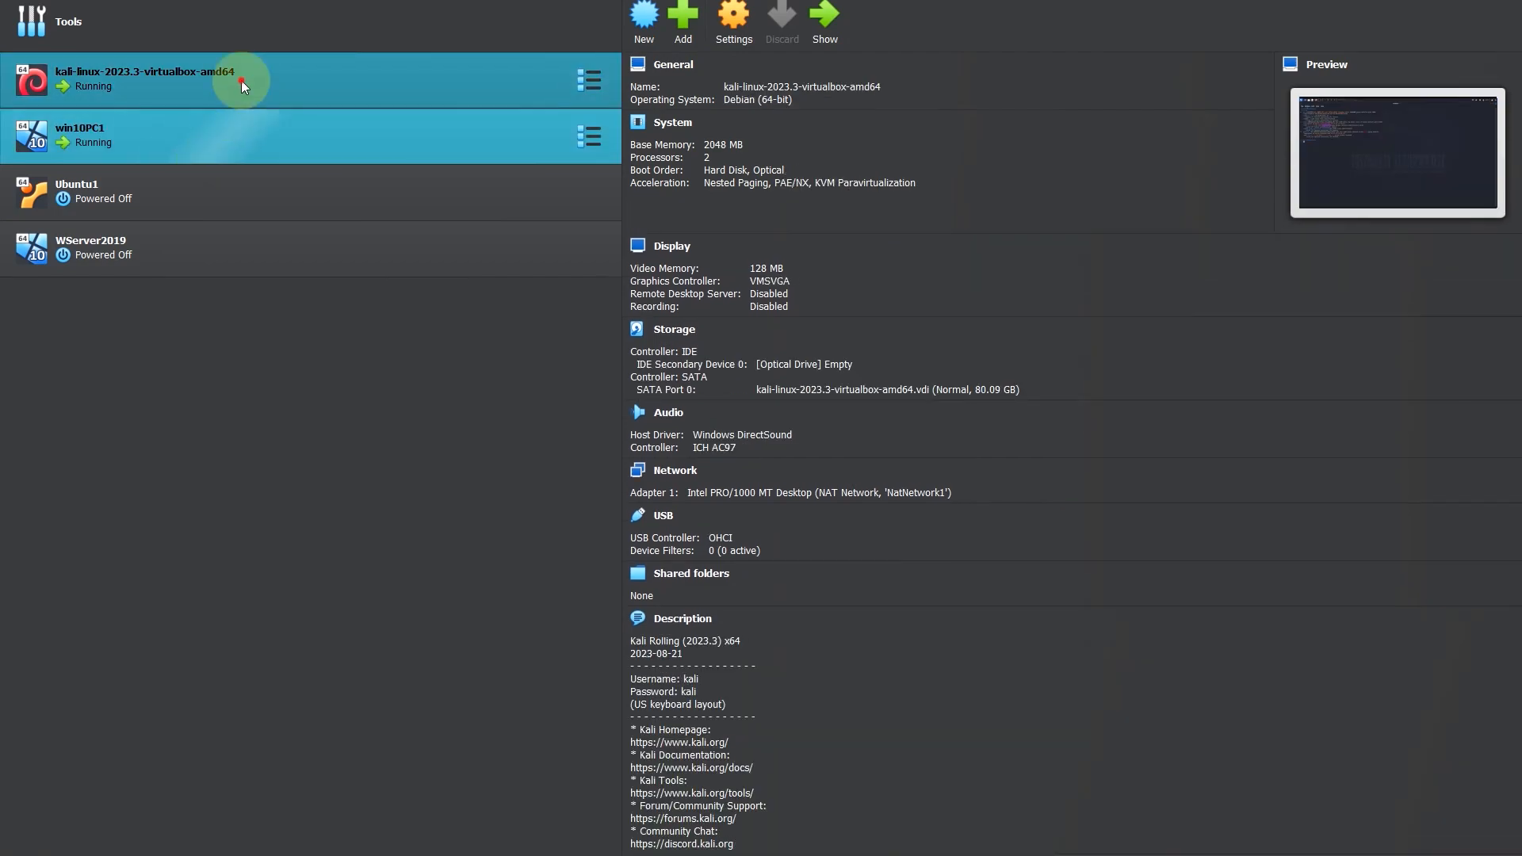
pyautogui.keyDown('ctrl'); pyautogui.click(392, 83); pyautogui.keyUp('ctrl')
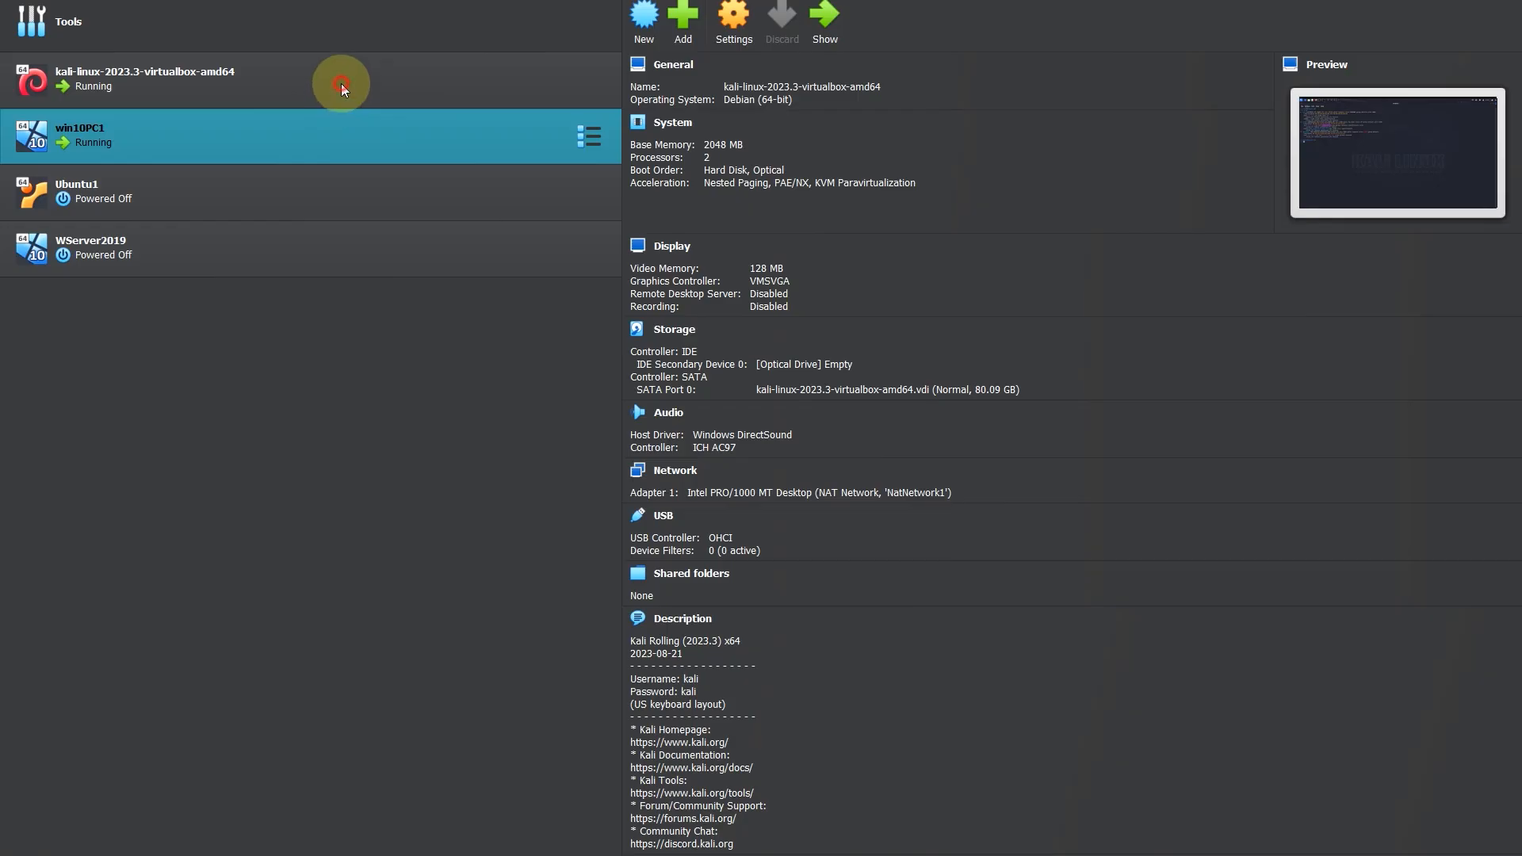
pyautogui.press('Up')
# Step: Switch to the win10PC1 machine and ping the Kali machine at 10.0.2.15 from Command Prompt
pyautogui.moveTo(1031, 836)
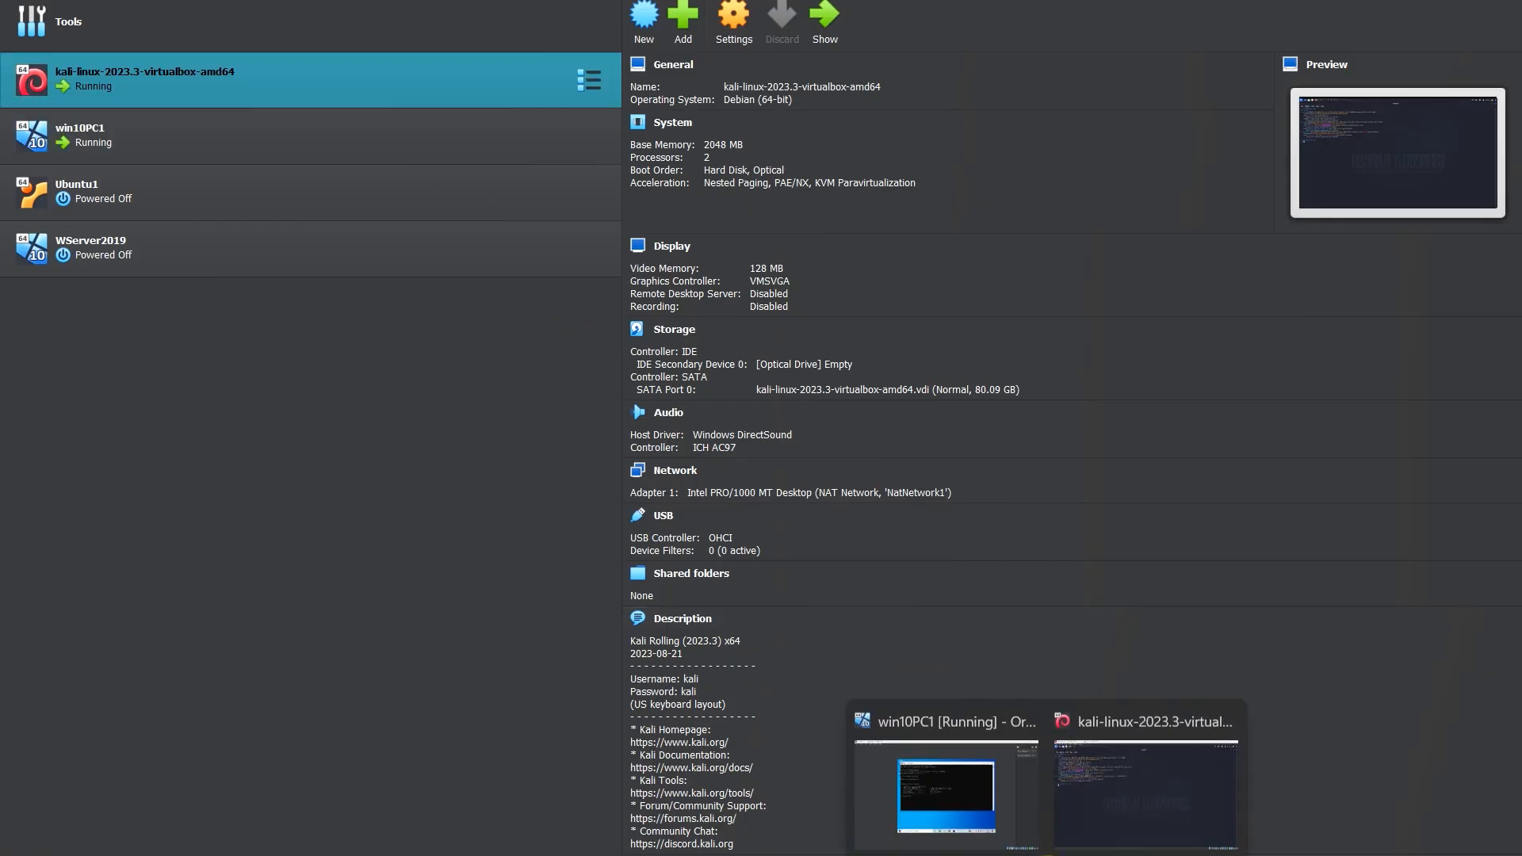
pyautogui.click(950, 784)
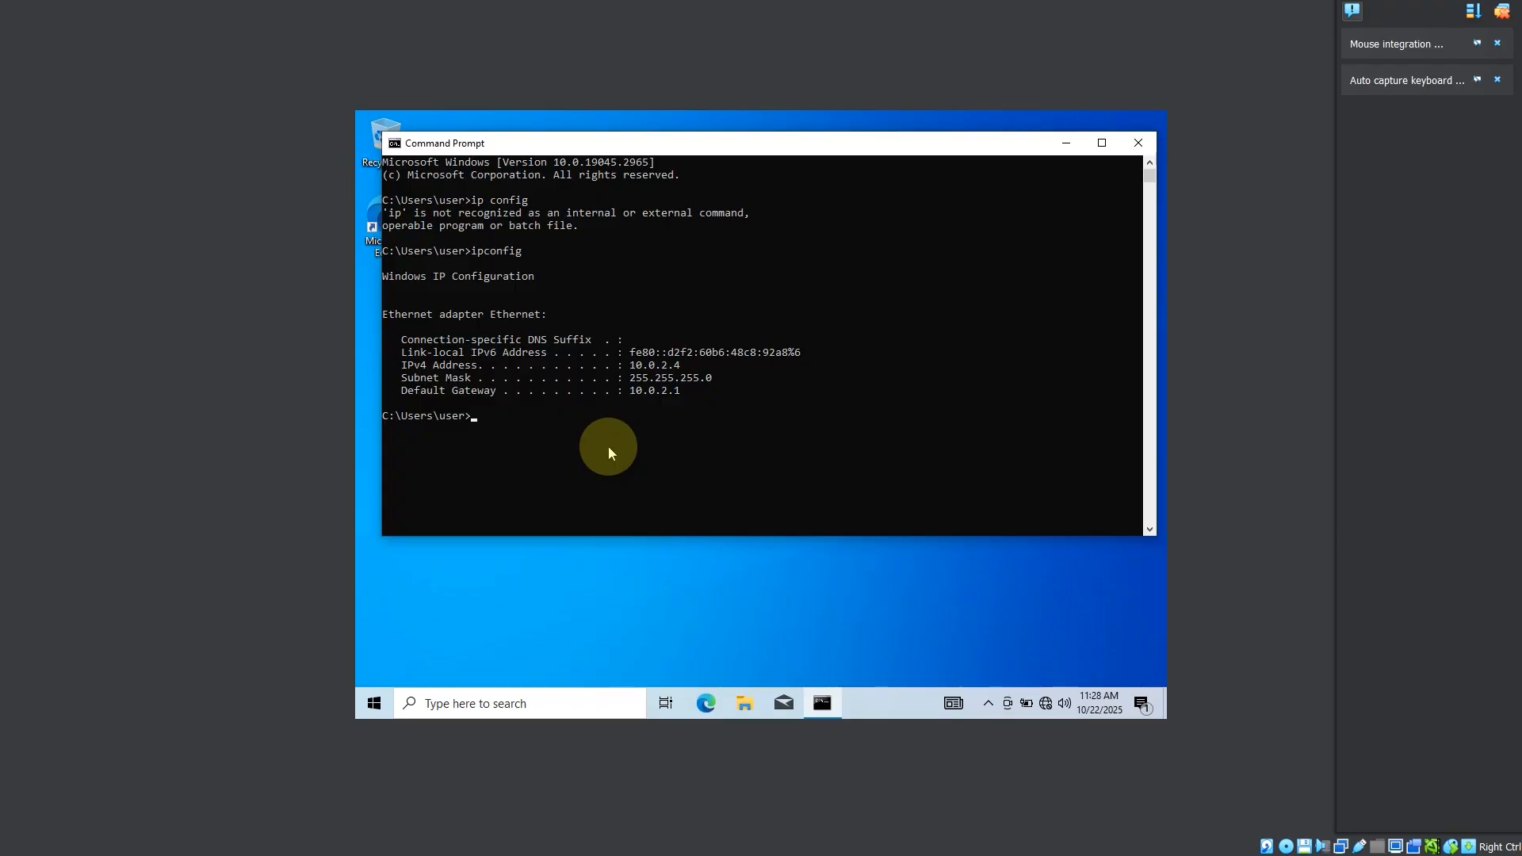
pyautogui.write('ping')
pyautogui.write('10.2')
pyautogui.press('BackSpace')
pyautogui.write('0.2.15')
pyautogui.press('Return')
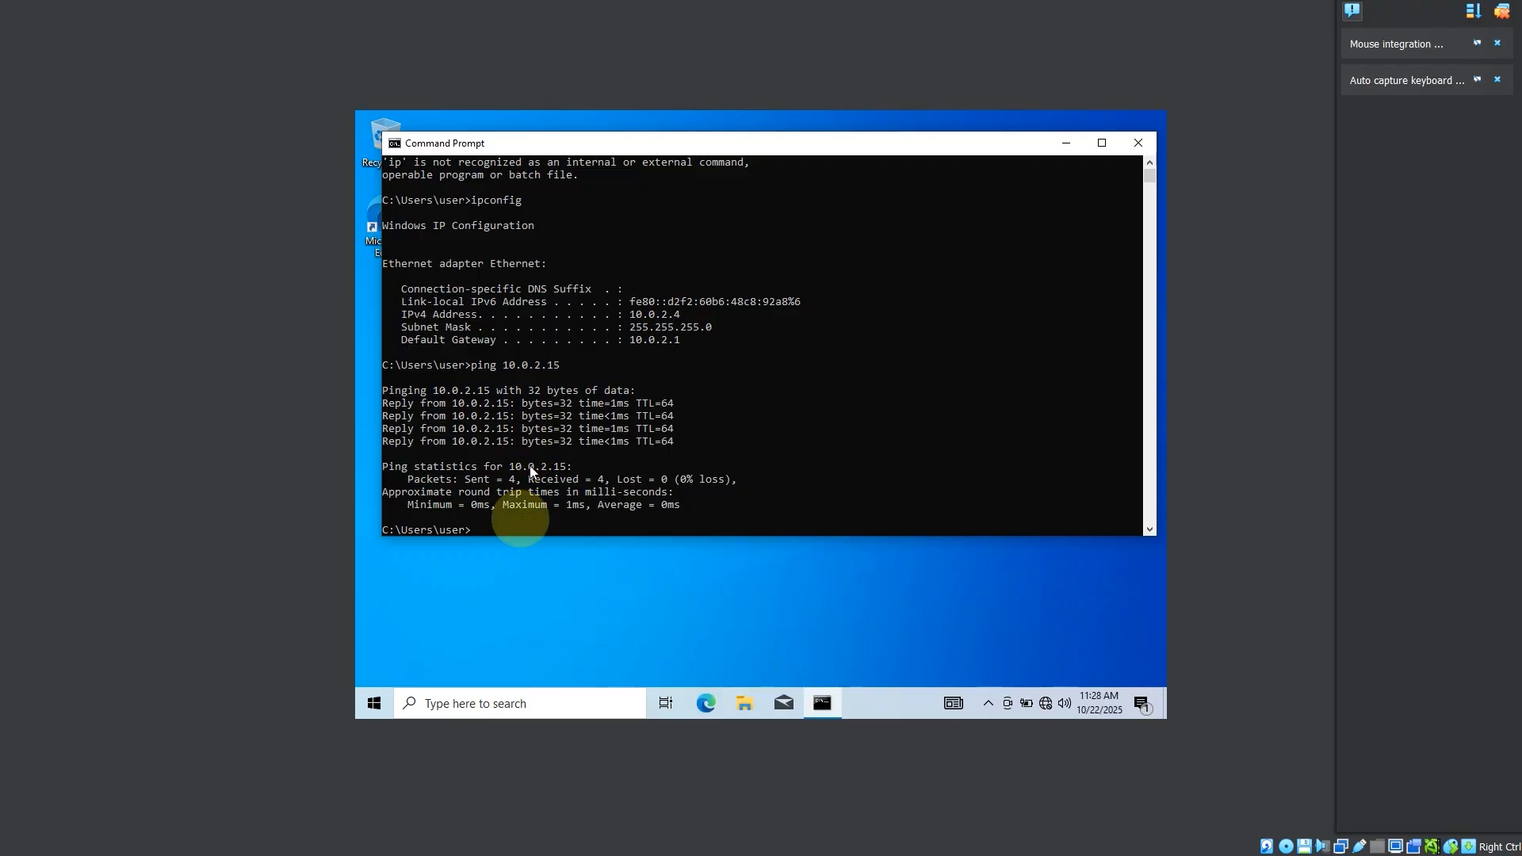
# Step: Switch to the Kali machine, ping the Windows machine at 10.0.2.4 from the terminal, and stop the ping
pyautogui.click(717, 590)
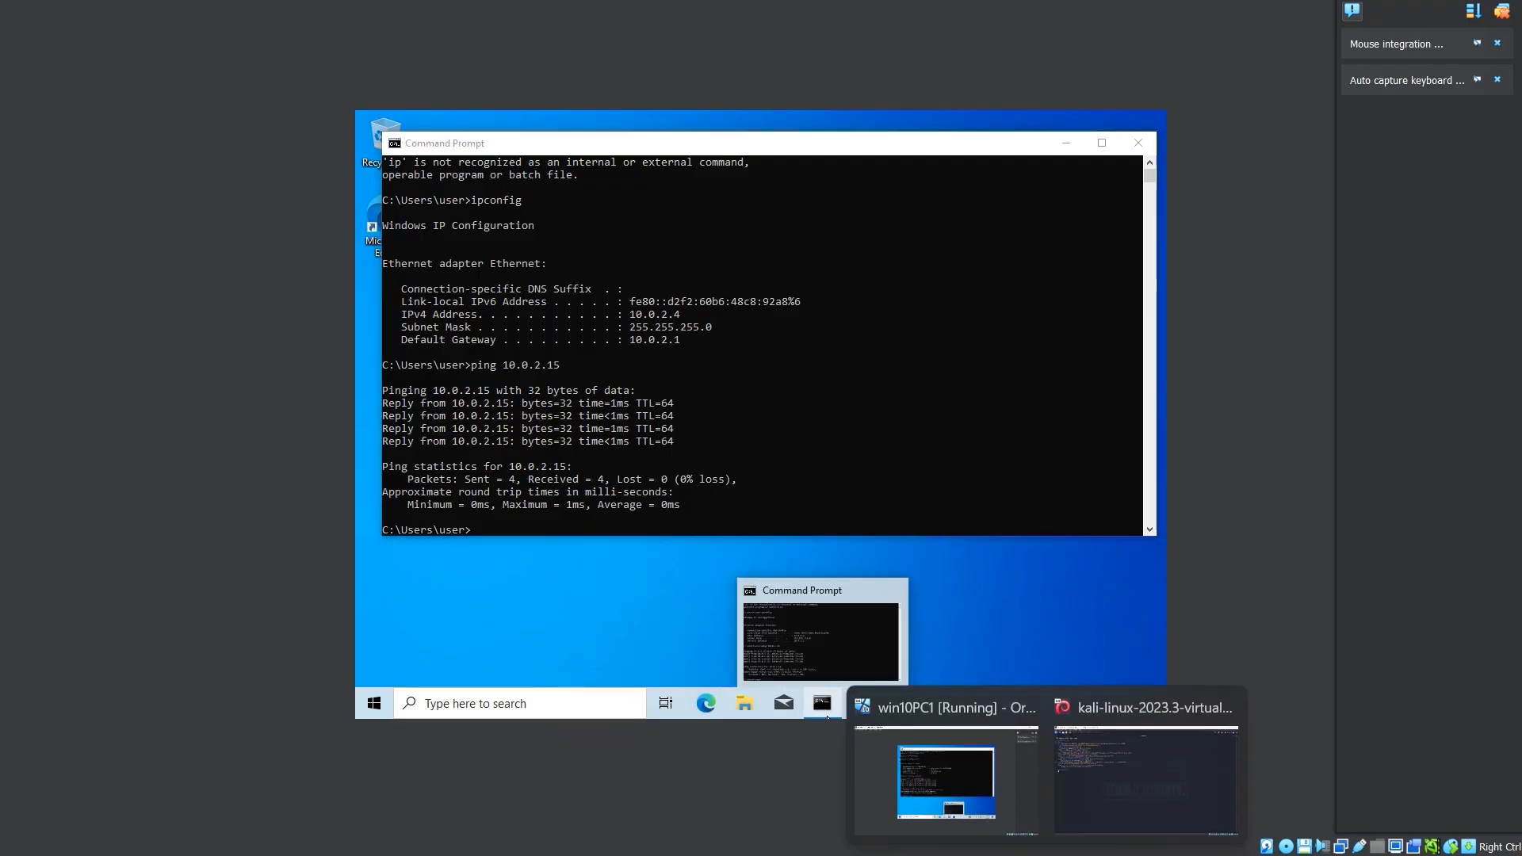
pyautogui.moveTo(1003, 855)
pyautogui.moveTo(990, 796)
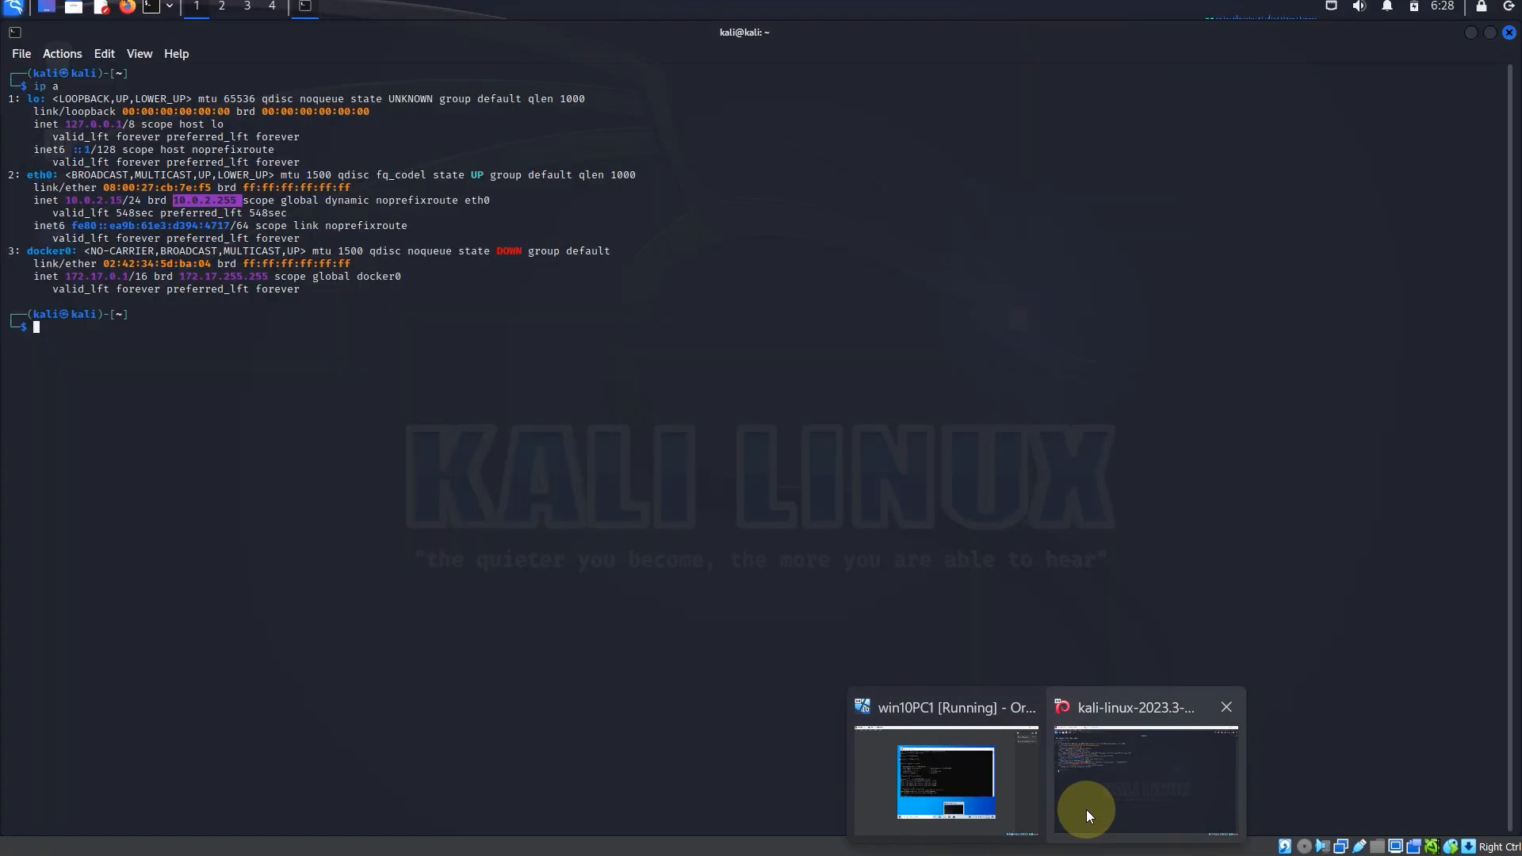
pyautogui.click(1086, 810)
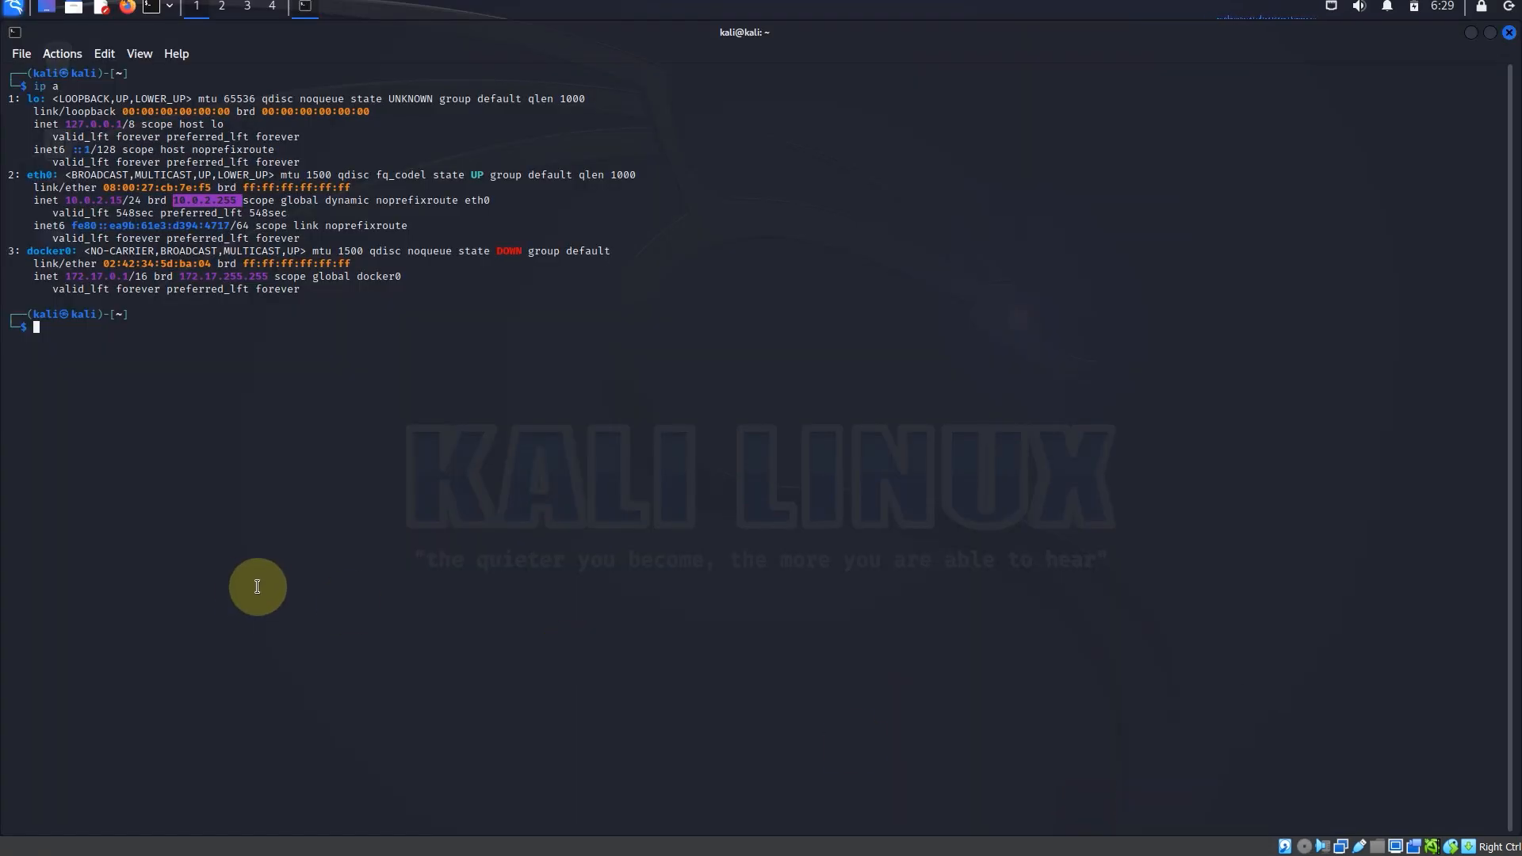
pyautogui.write('ping 10.0.2.4')
pyautogui.press('Return')
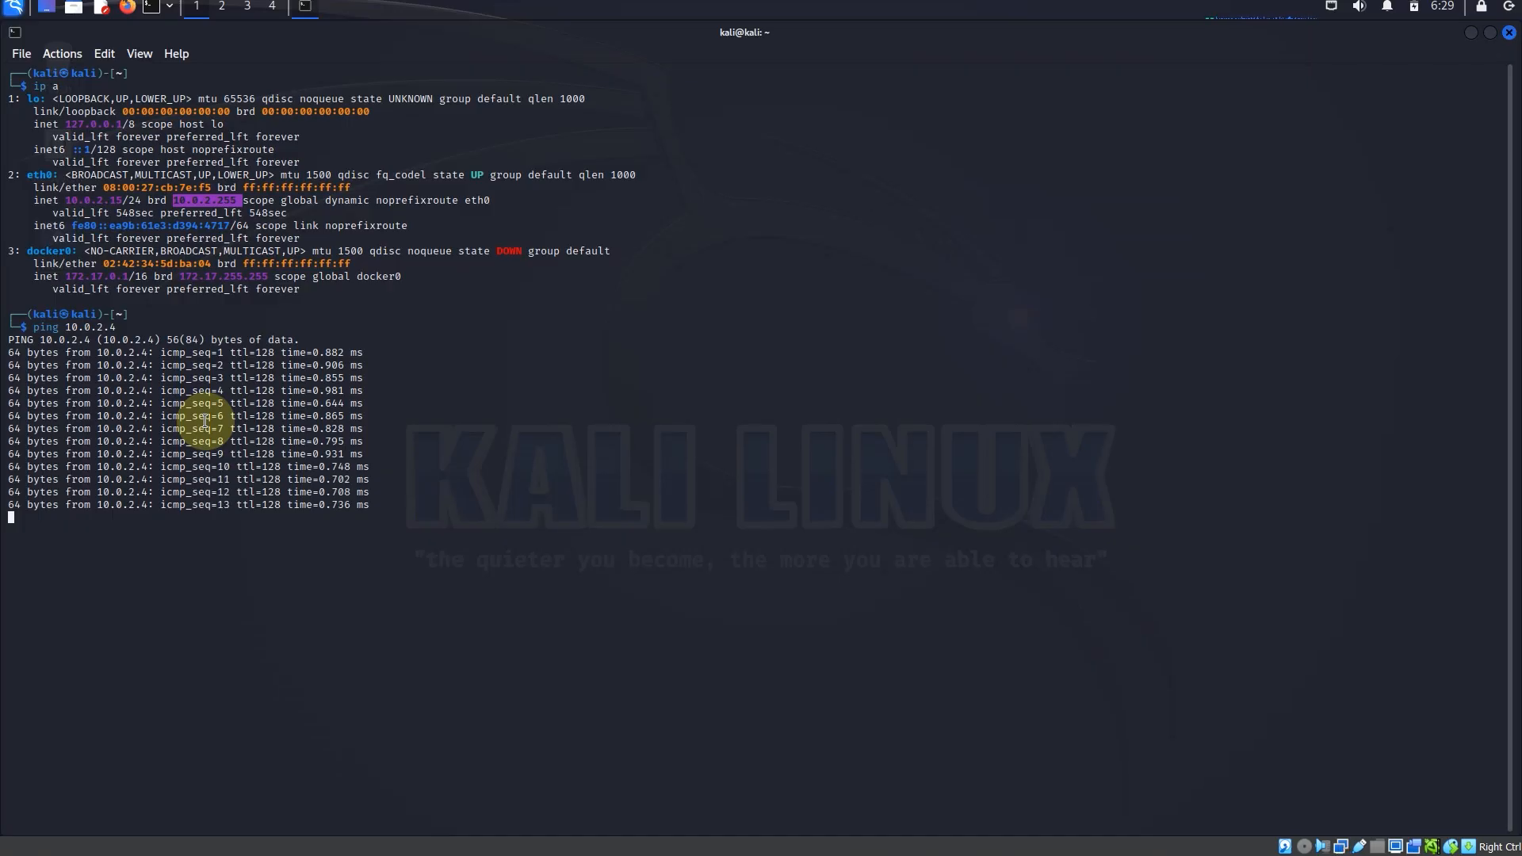
pyautogui.hotkey('ctrl', 'x')
pyautogui.hotkey('ctrl', 'c')
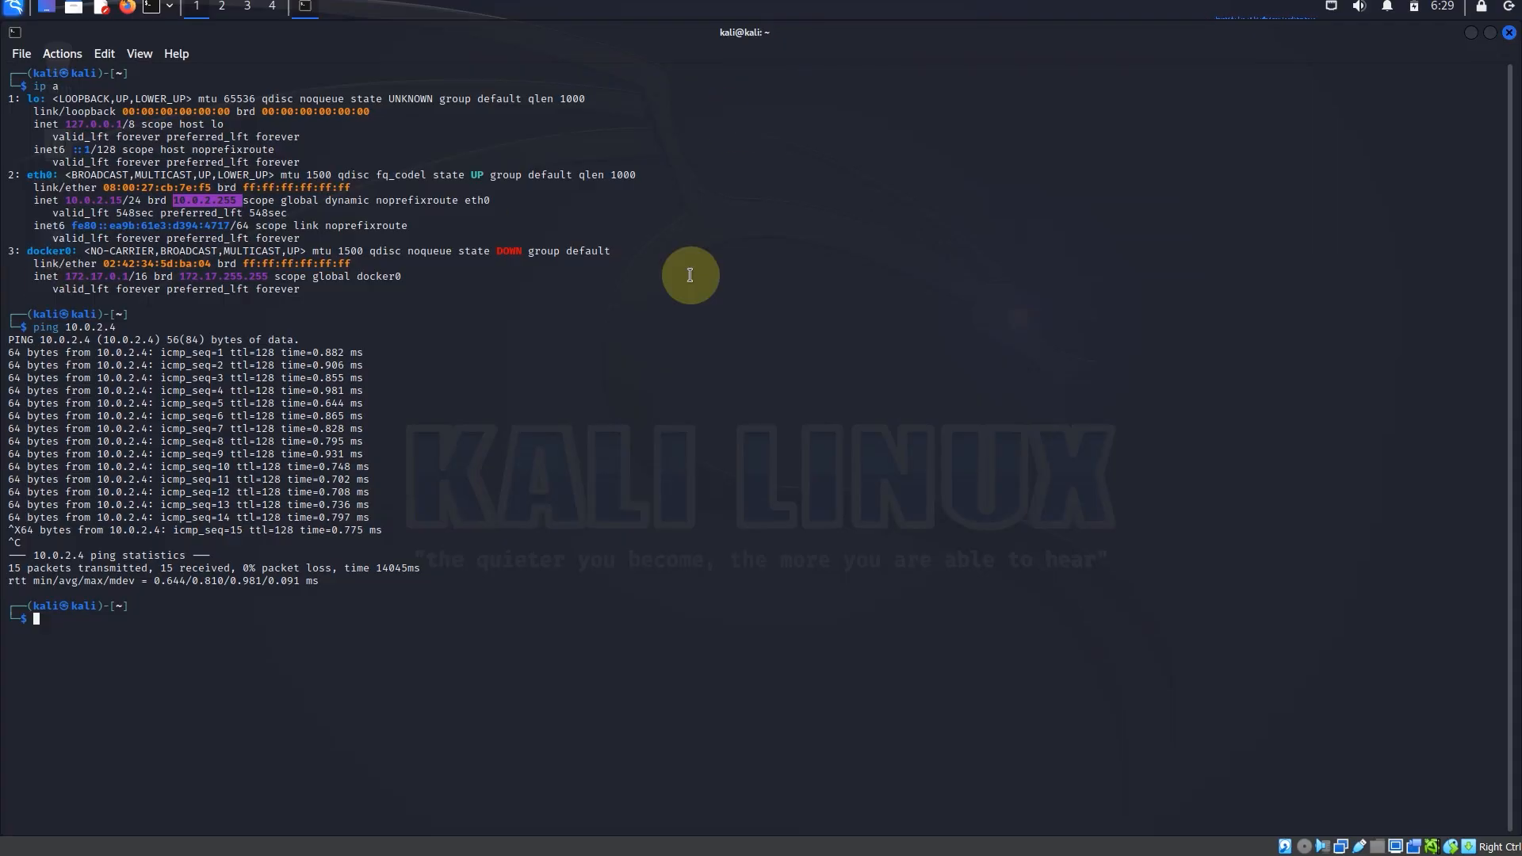
# Step: Review both running machines in the VirtualBox manager and return to the ping output in the Kali terminal
pyautogui.click(1004, 855)
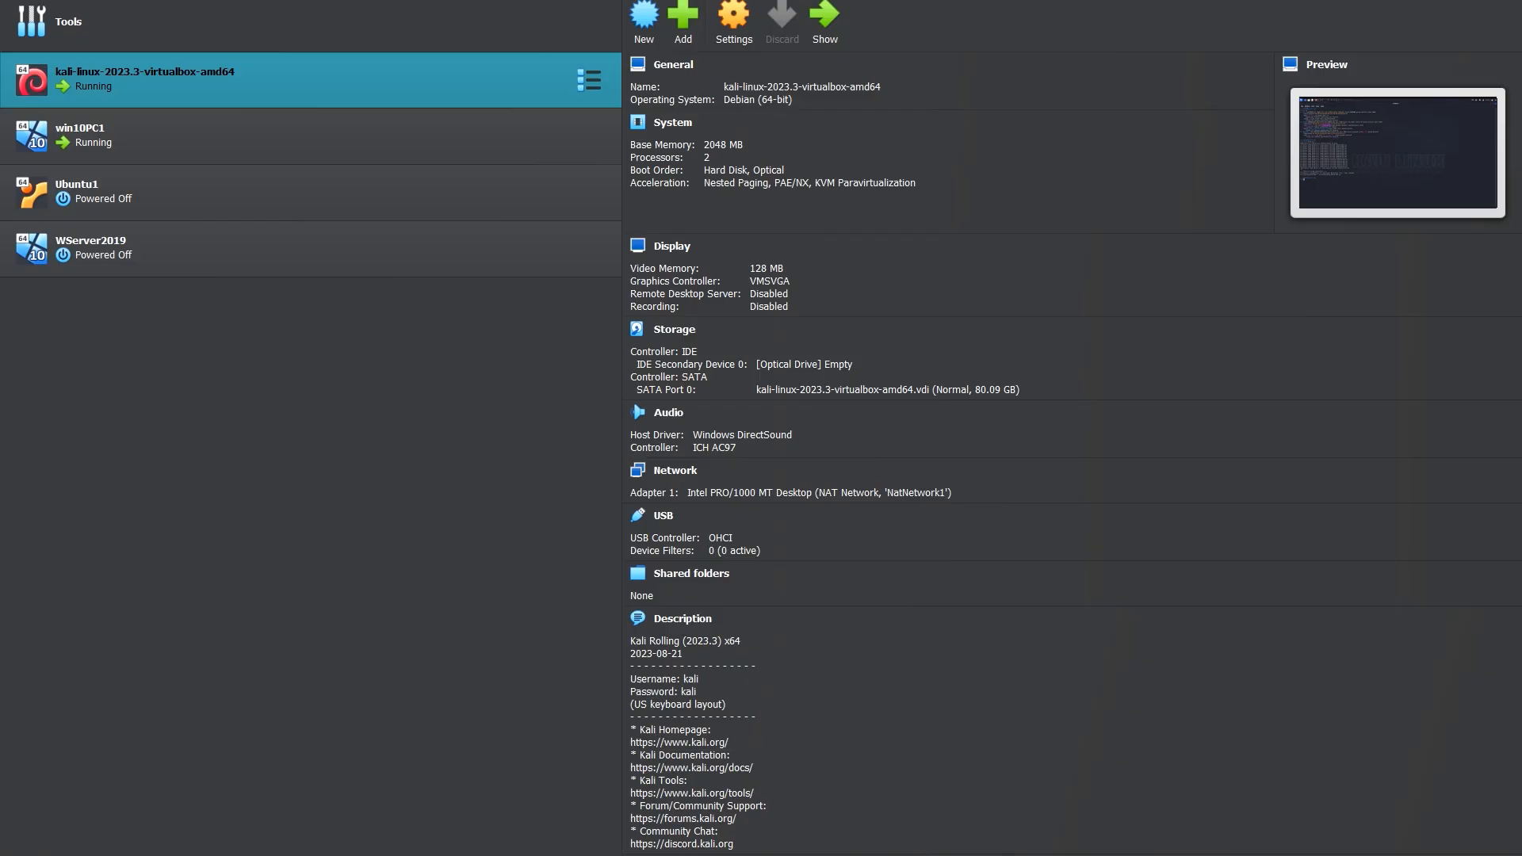
pyautogui.click(144, 119)
pyautogui.click(155, 87)
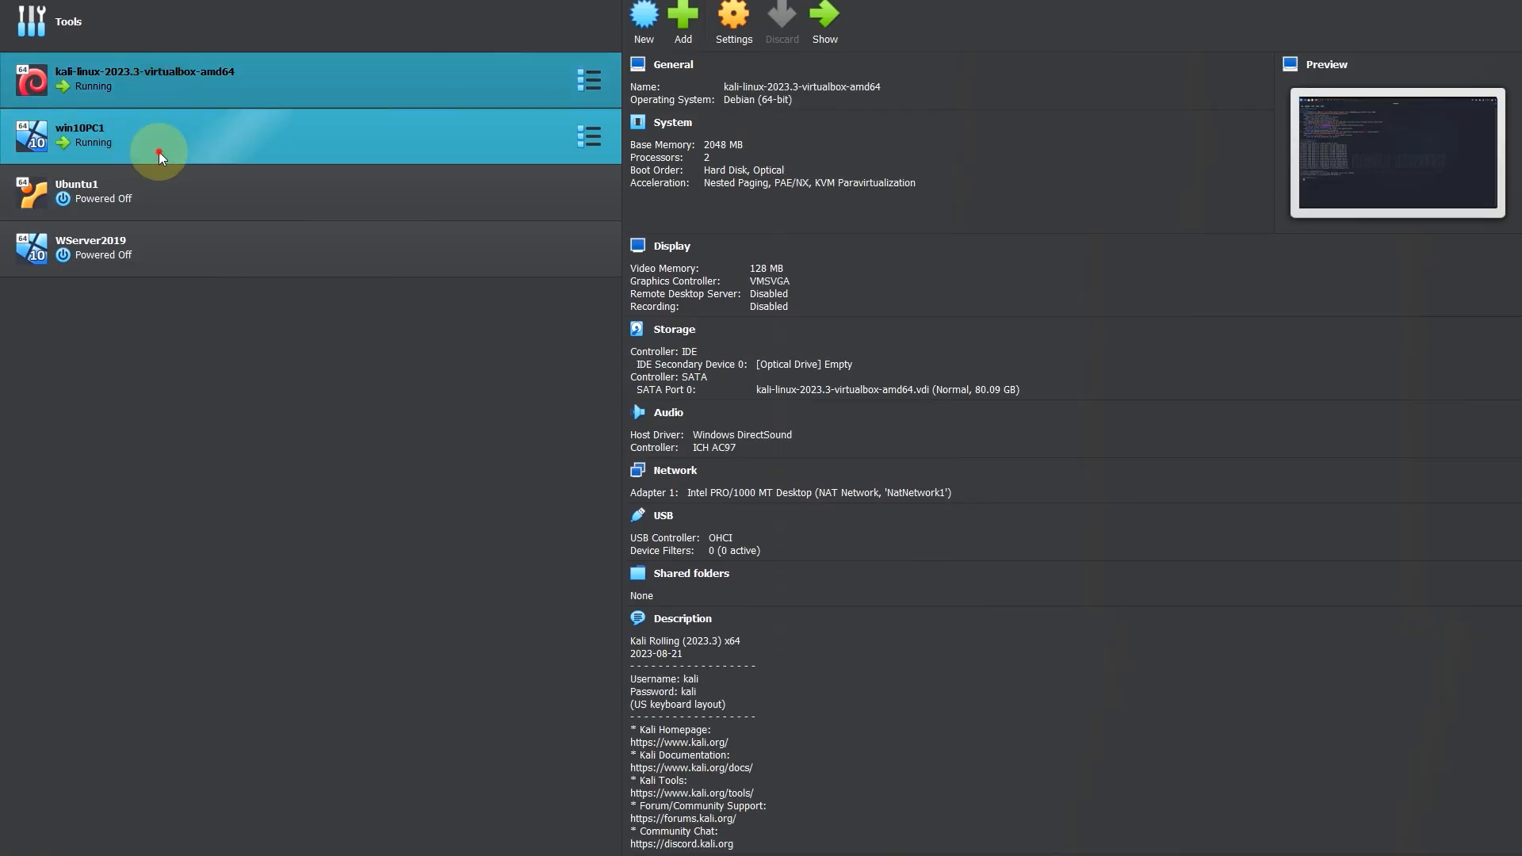
pyautogui.click(158, 147)
pyautogui.click(230, 92)
pyautogui.moveTo(1027, 848)
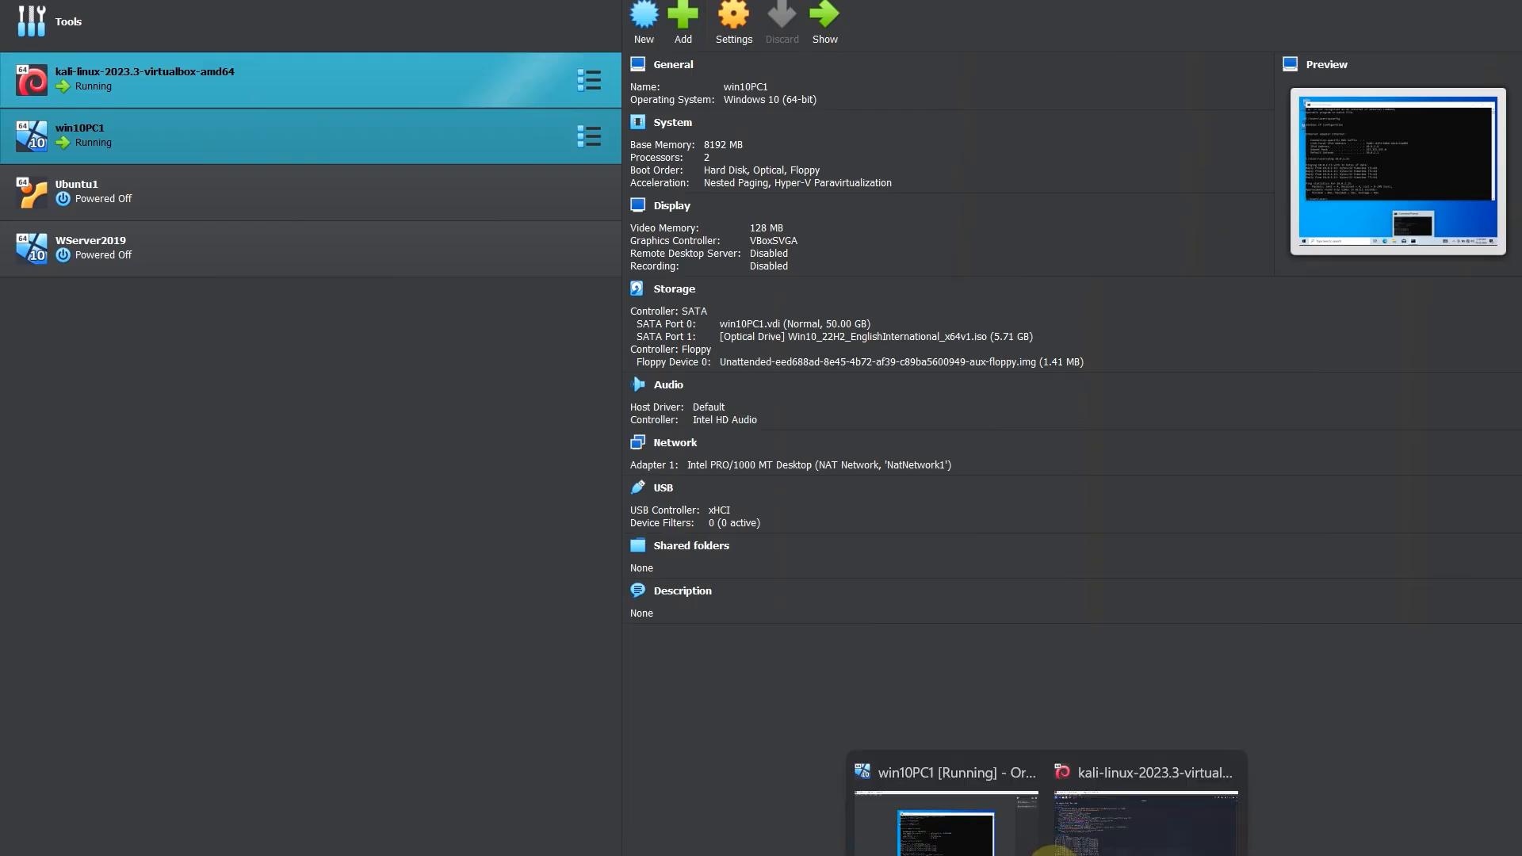
pyautogui.click(1149, 786)
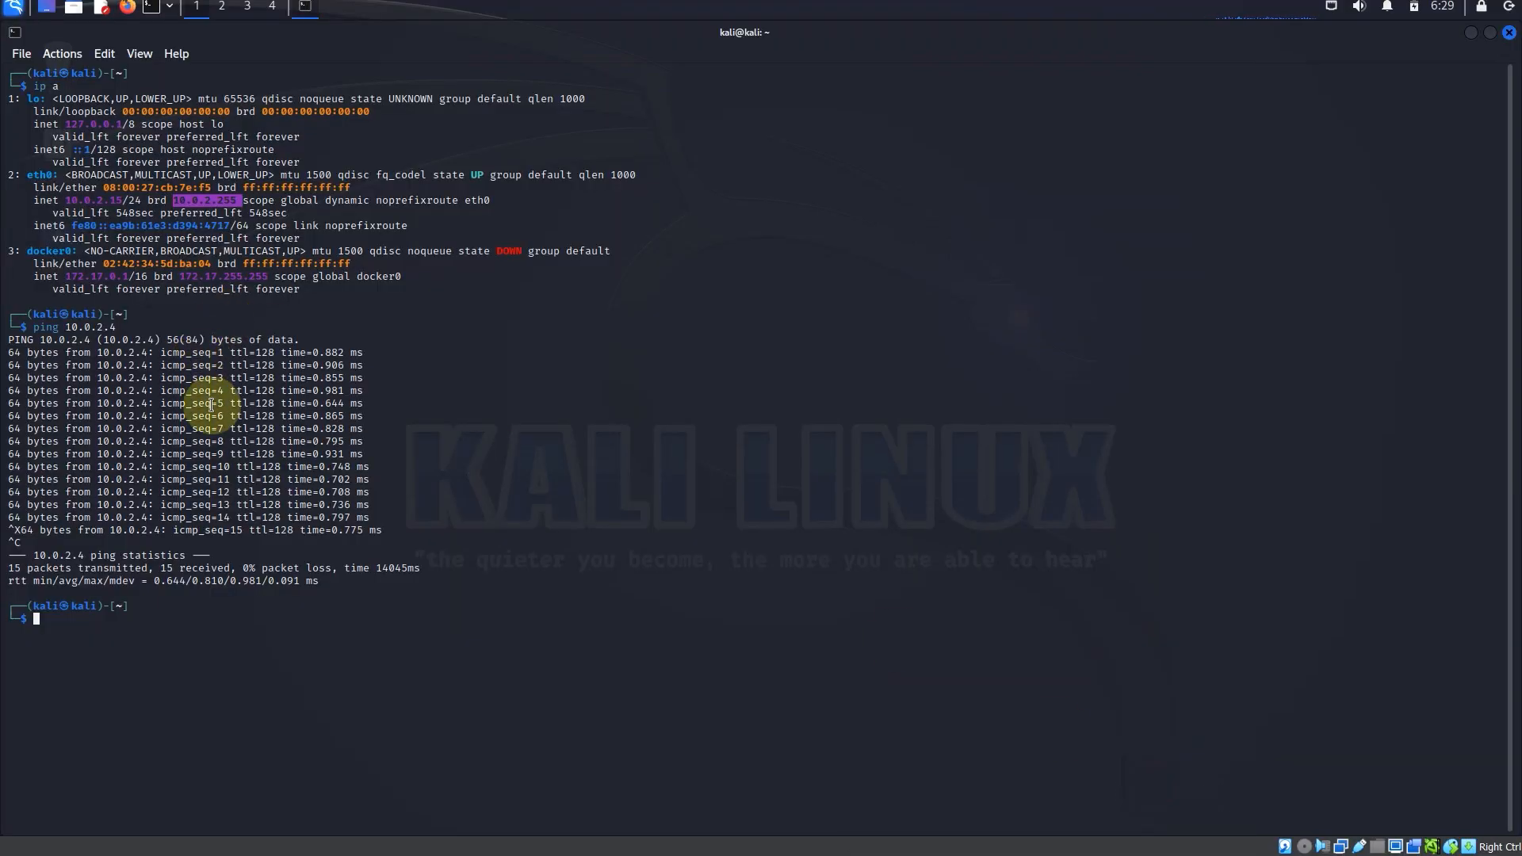